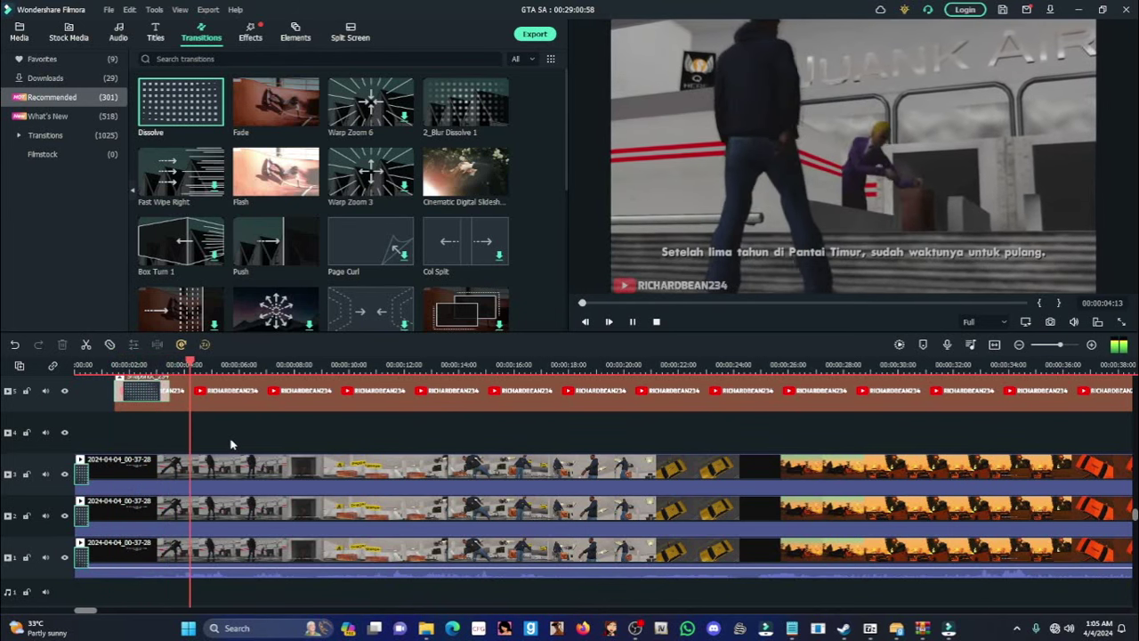
# Switch the track 1 clip's equalizer to DEFAULT for comparison, restore the Classic preset, and apply the audio settings
pyautogui.doubleClick(316, 547)
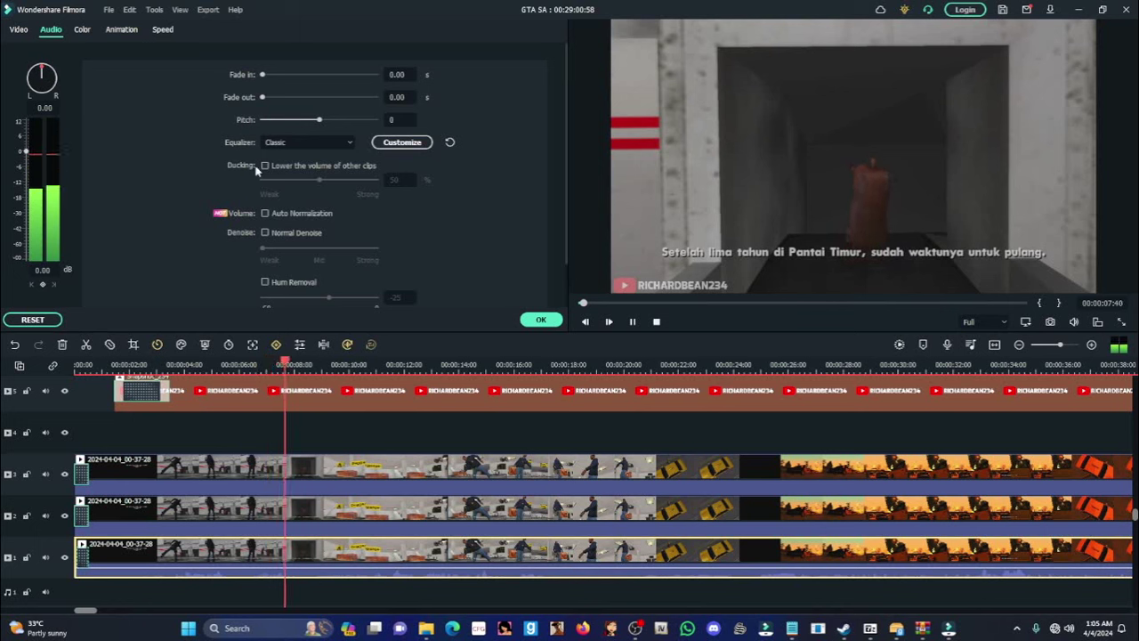
pyautogui.click(321, 142)
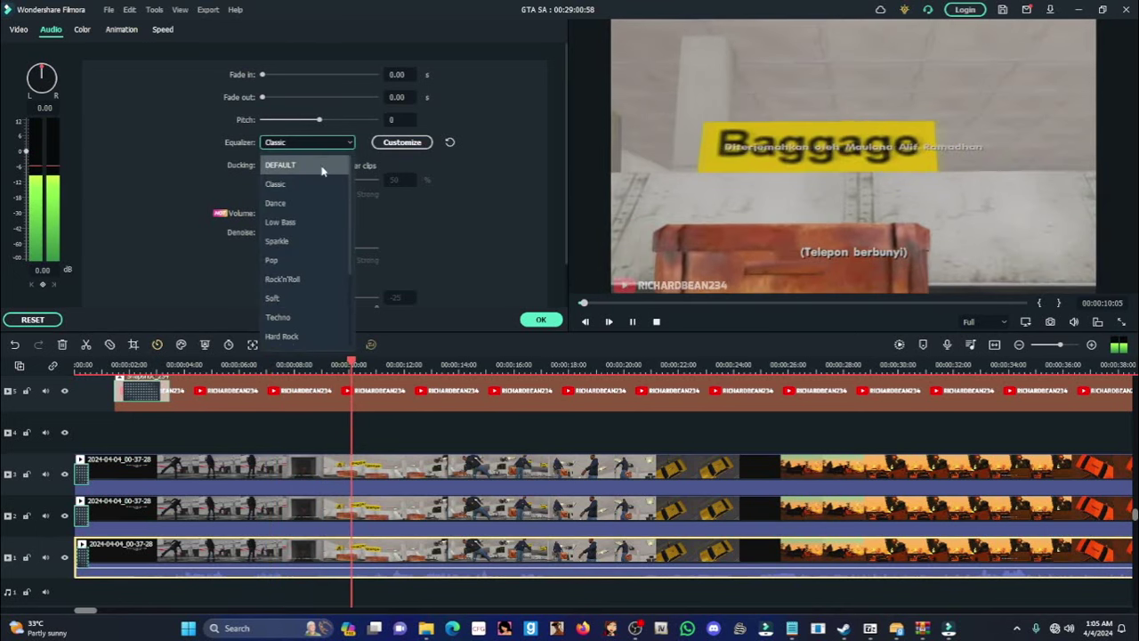
pyautogui.click(318, 169)
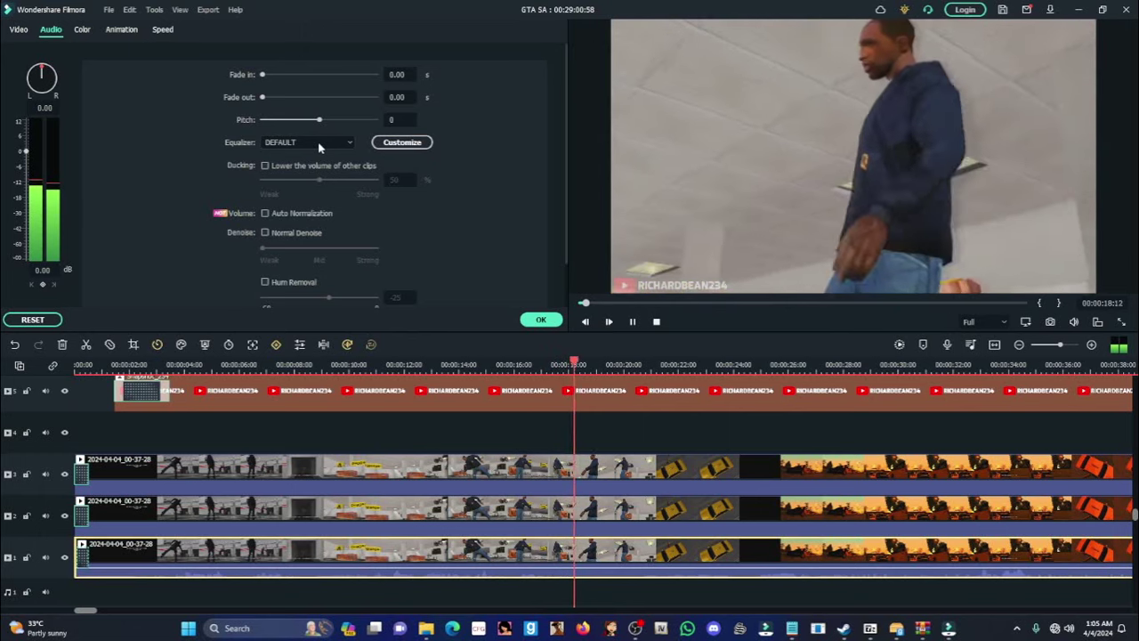
pyautogui.click(319, 144)
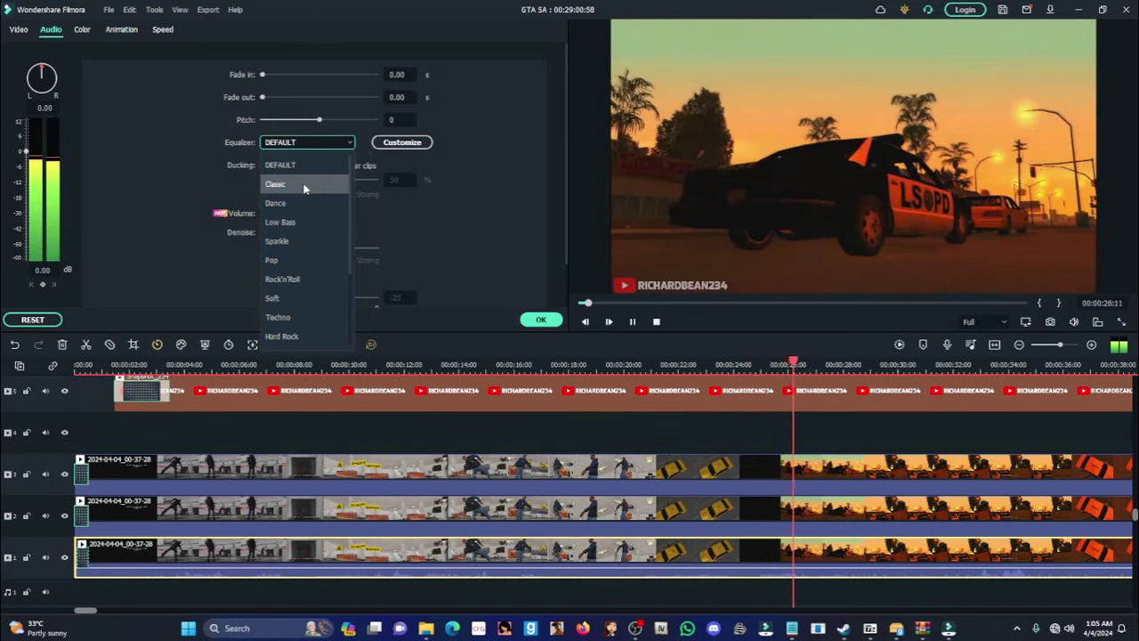
pyautogui.click(303, 184)
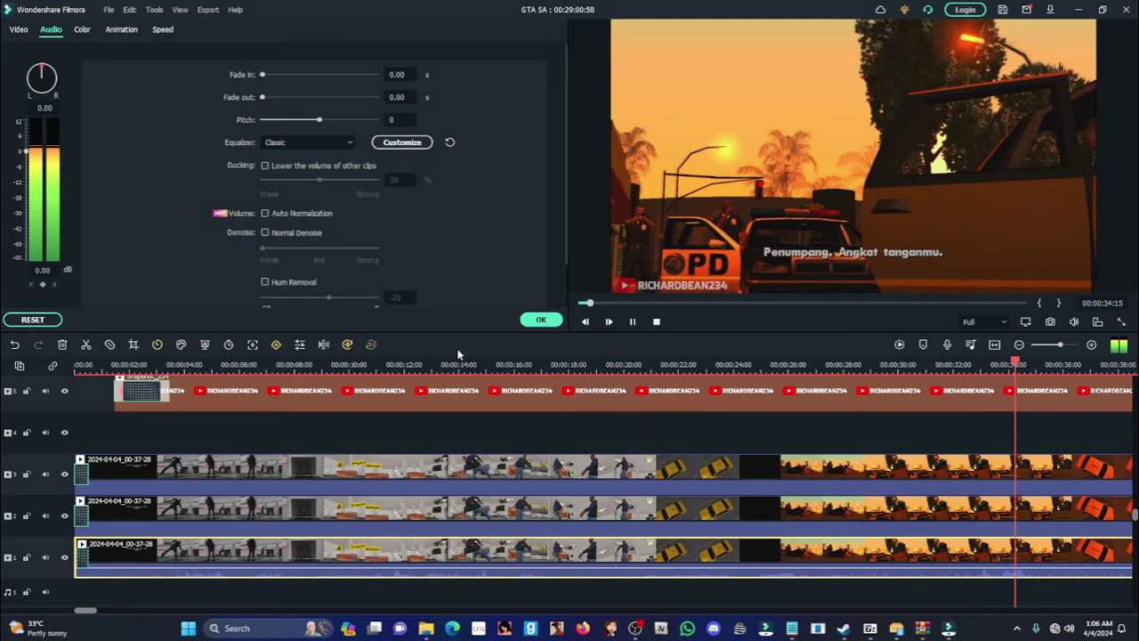
pyautogui.click(530, 322)
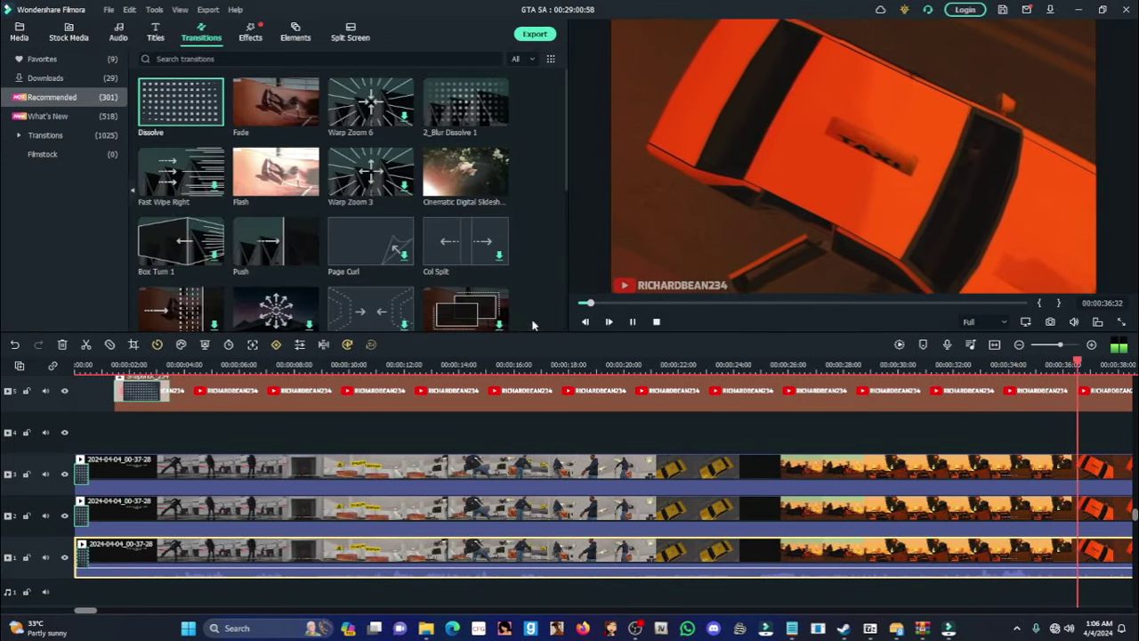
# Play the edit from about 00:01:22 to check the audio, and pause the playback
pyautogui.click(1041, 346)
pyautogui.moveTo(604, 307)
pyautogui.mouseDown()
pyautogui.moveTo(634, 308)
pyautogui.moveTo(605, 321)
pyautogui.mouseUp()
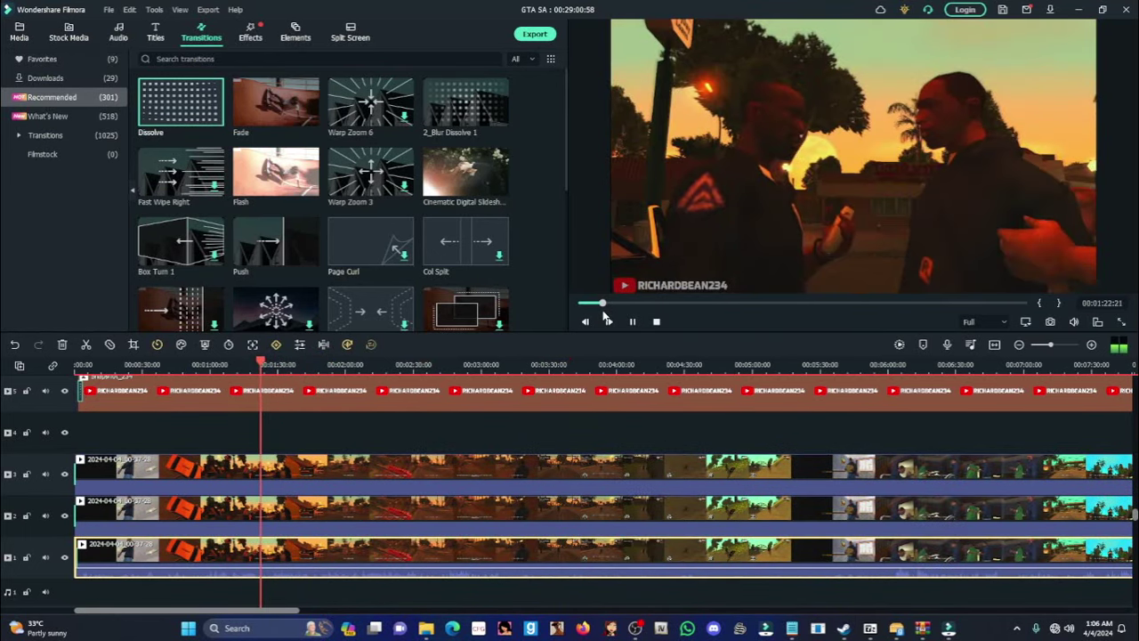
pyautogui.press('space')
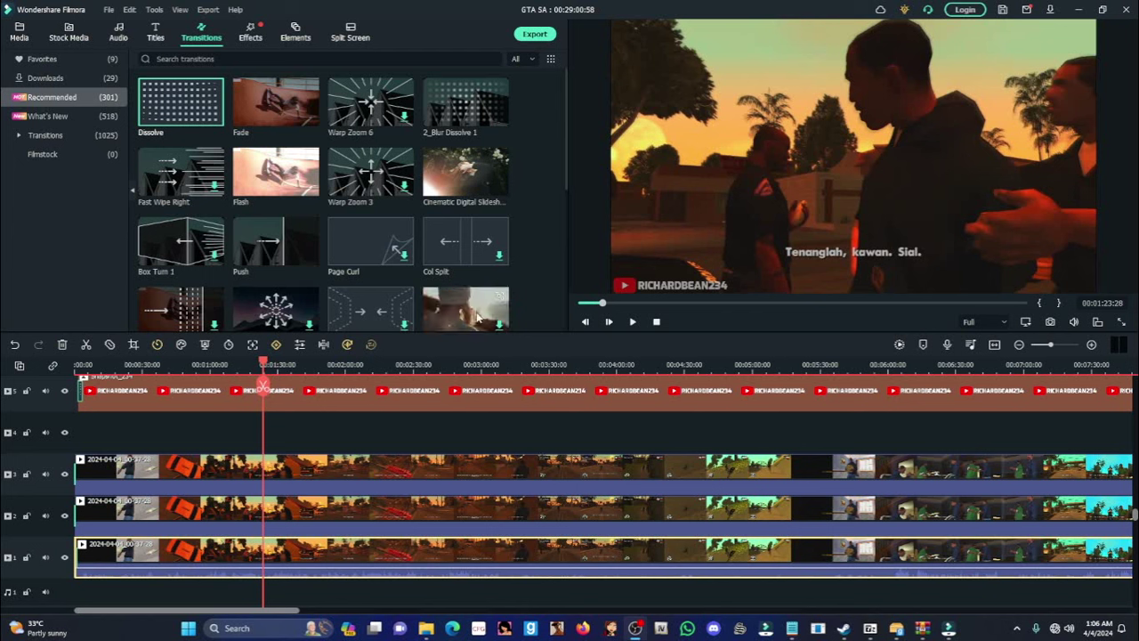
# Shorten the Snapshot_234 watermark on track 5 so it ends with the gameplay clips at about 00:13:29
pyautogui.click(450, 438)
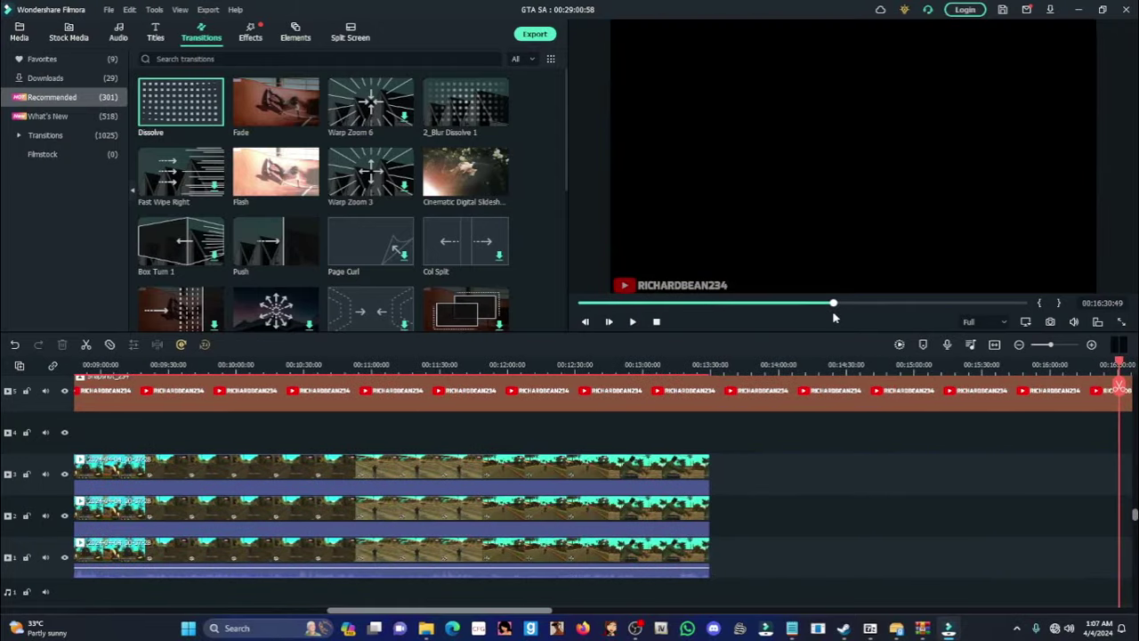
pyautogui.click(818, 303)
pyautogui.moveTo(816, 318); pyautogui.dragTo(773, 323)
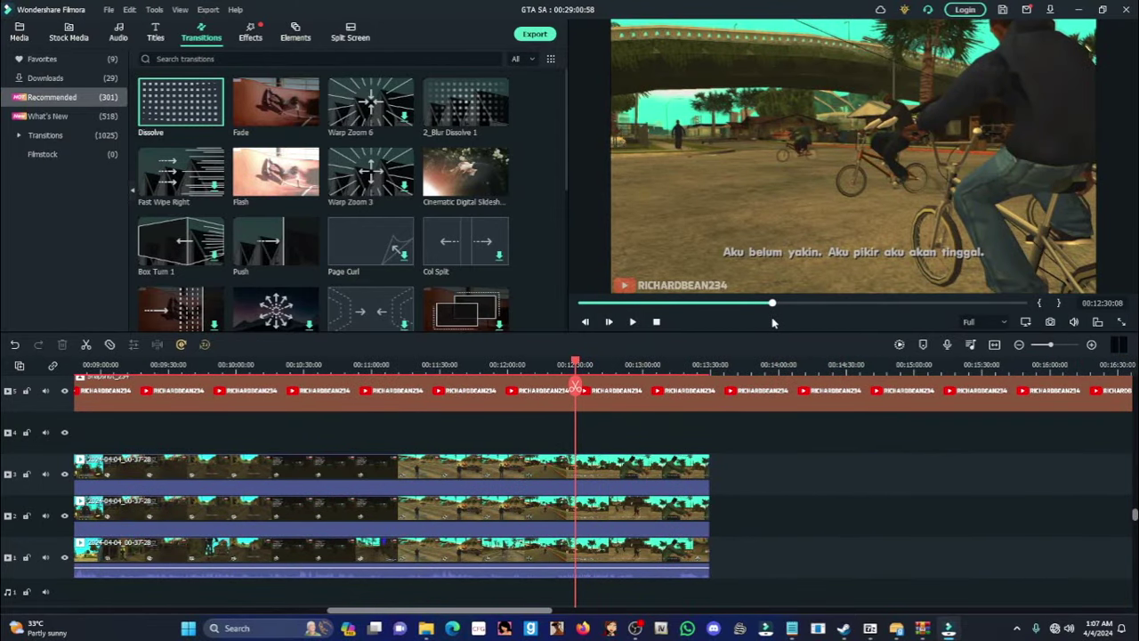
pyautogui.moveTo(575, 365); pyautogui.dragTo(698, 365)
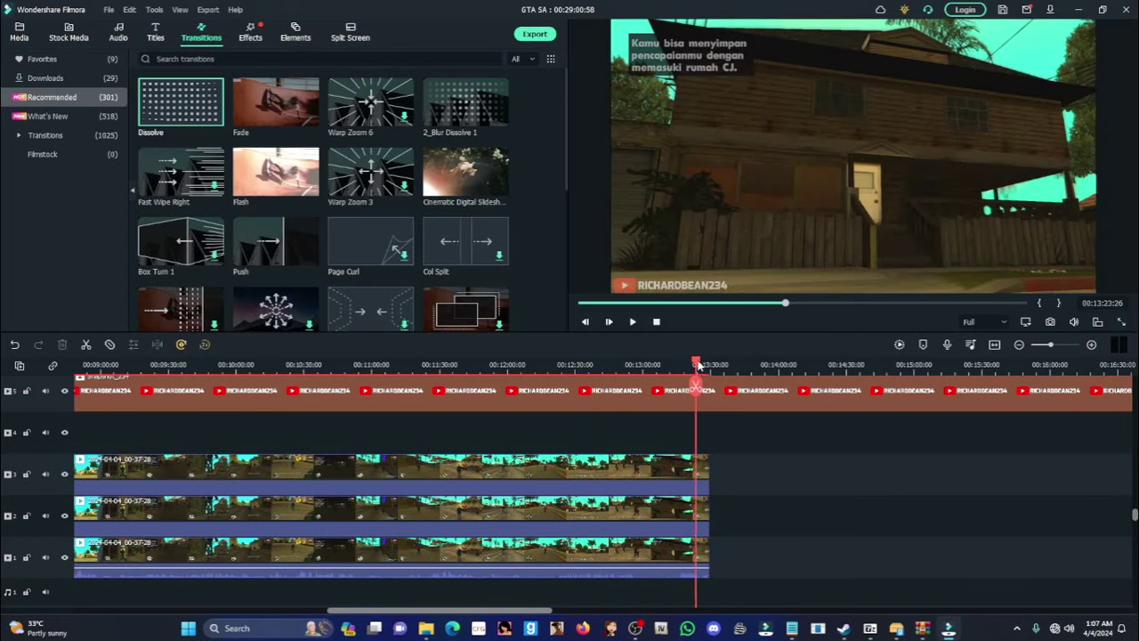
pyautogui.click(19, 36)
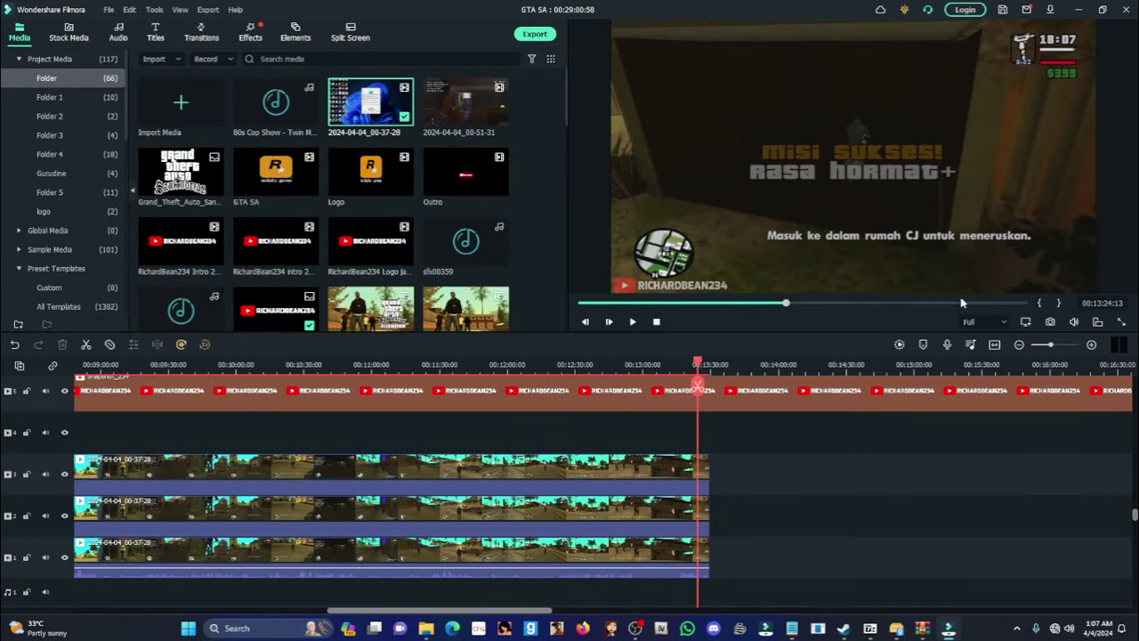
pyautogui.moveTo(1051, 345); pyautogui.dragTo(1038, 345)
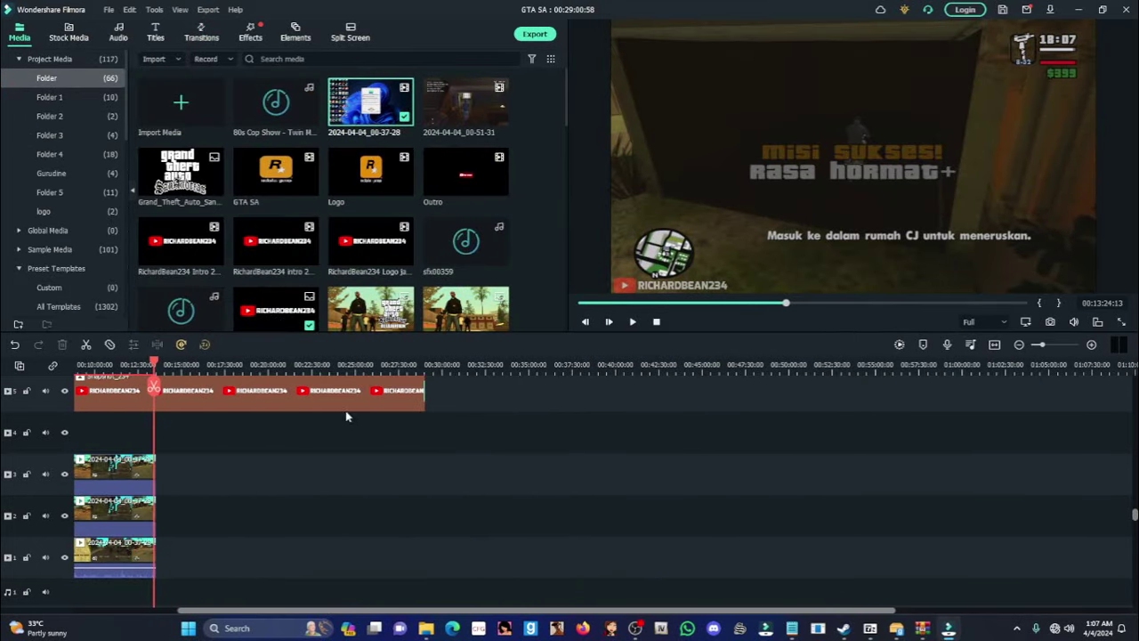
pyautogui.click(422, 383)
pyautogui.moveTo(422, 382); pyautogui.dragTo(157, 391)
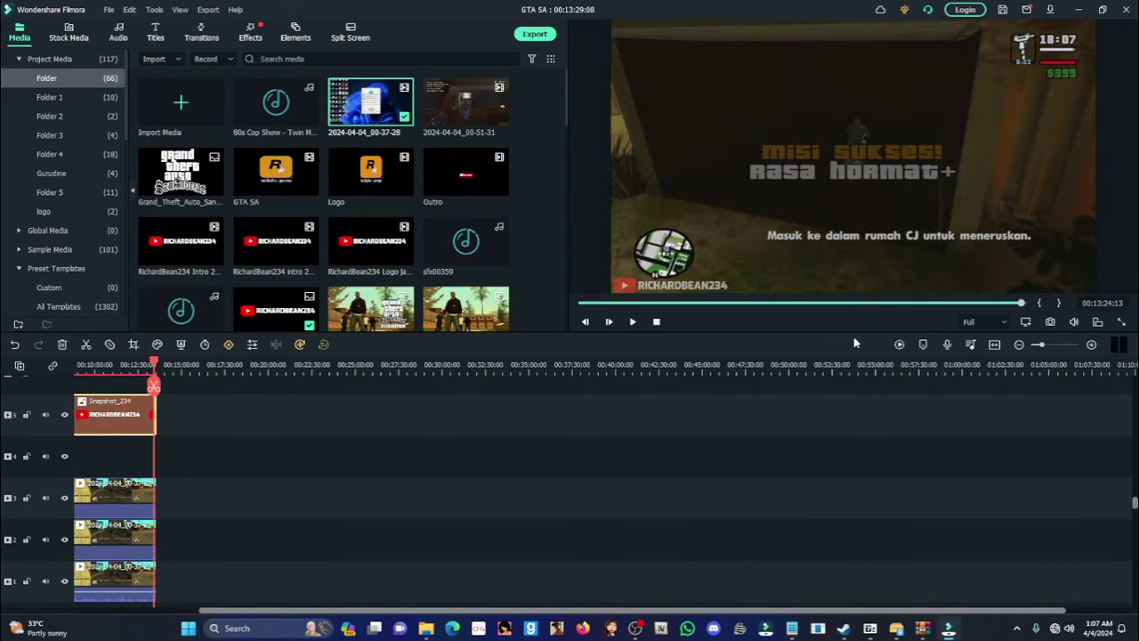
# Extend the Snapshot_234 watermark to the end of the track 3 clip at 00:13:29:08
pyautogui.click(1065, 345)
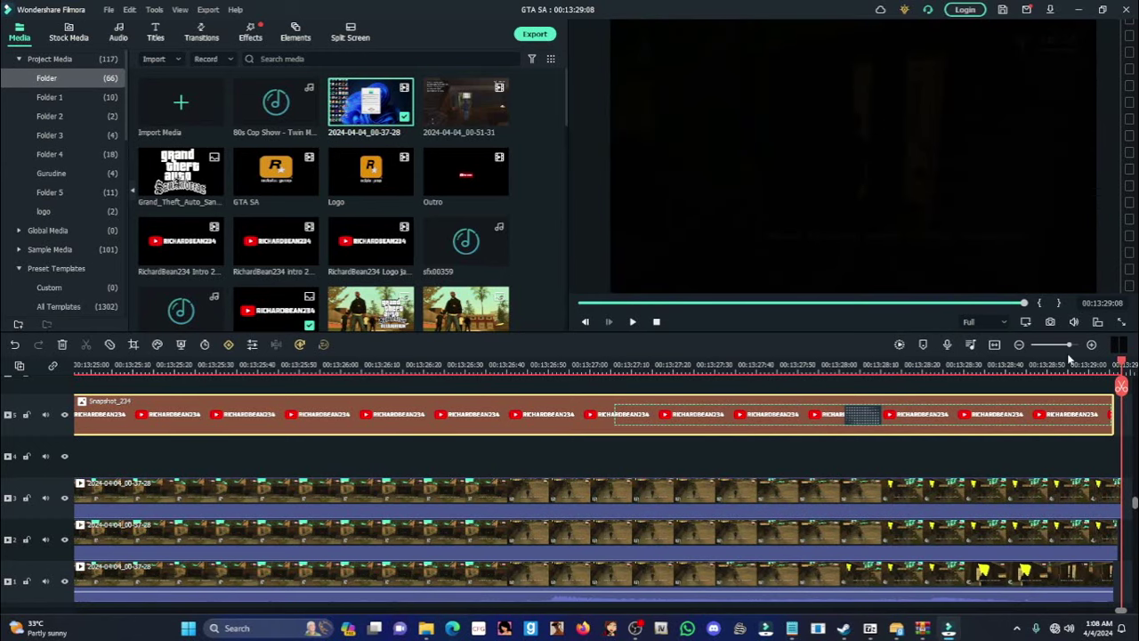
pyautogui.moveTo(1071, 347); pyautogui.dragTo(1123, 352)
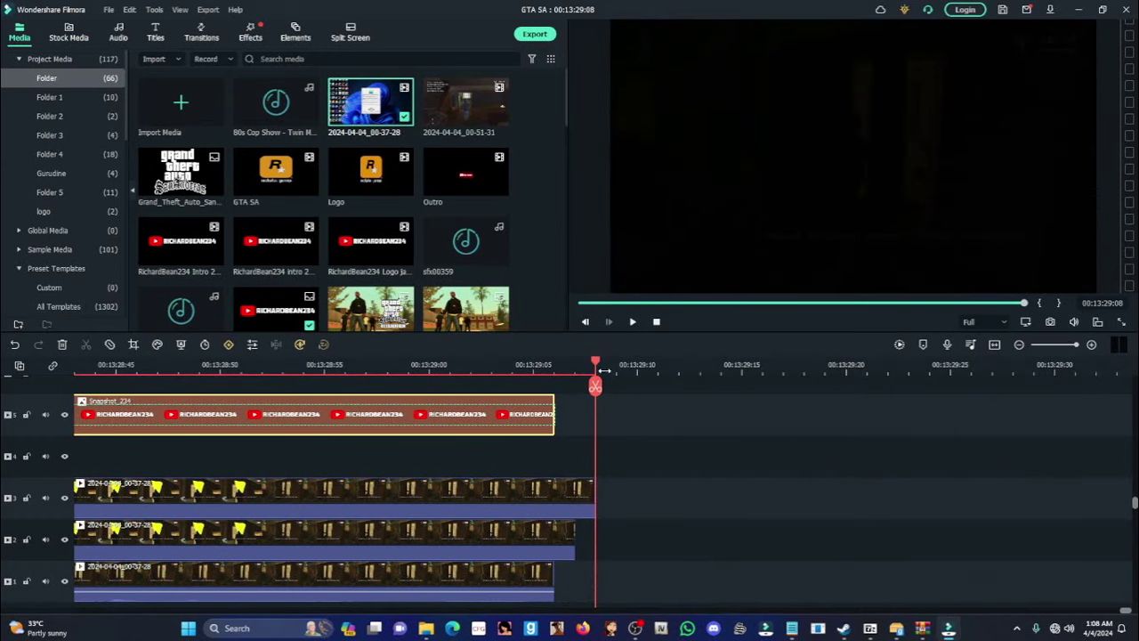
pyautogui.moveTo(551, 396); pyautogui.dragTo(680, 364)
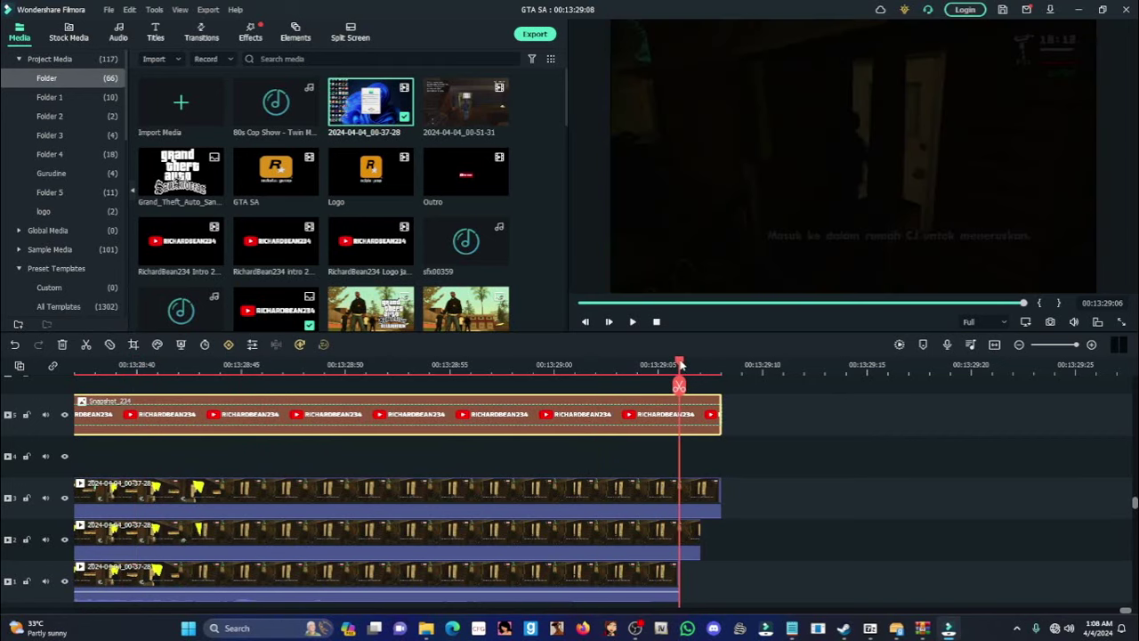
# Trim the track 2 and 3 clips and the Snapshot_234 watermark to end with the track 1 clip at 00:13:29:06
pyautogui.click(708, 494)
pyautogui.click(695, 541)
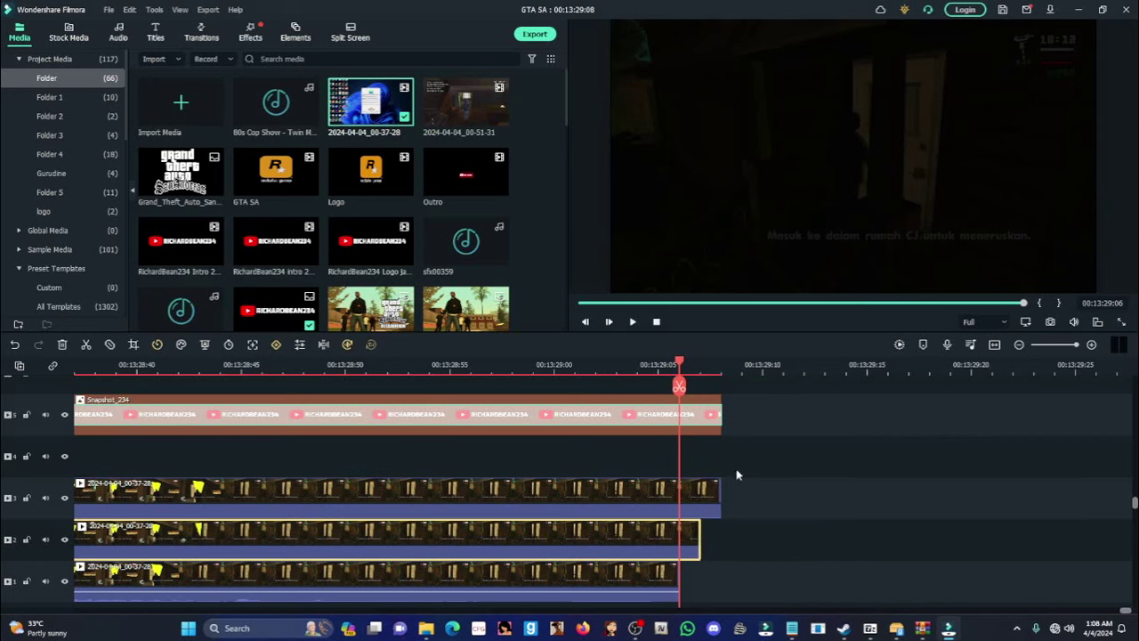
pyautogui.click(709, 499)
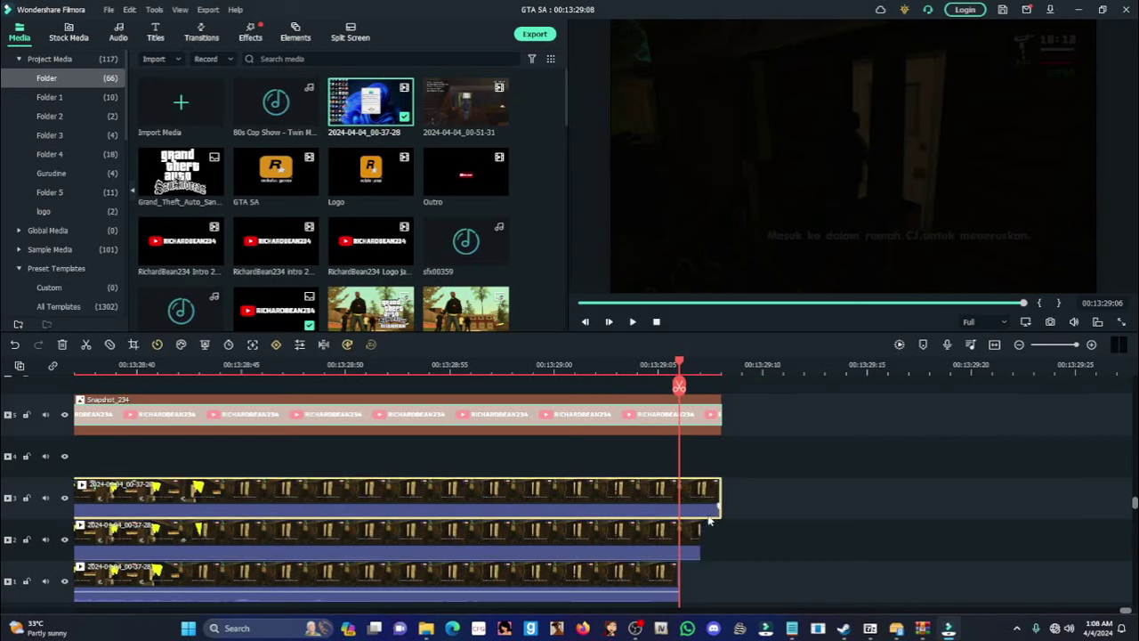
pyautogui.click(695, 540)
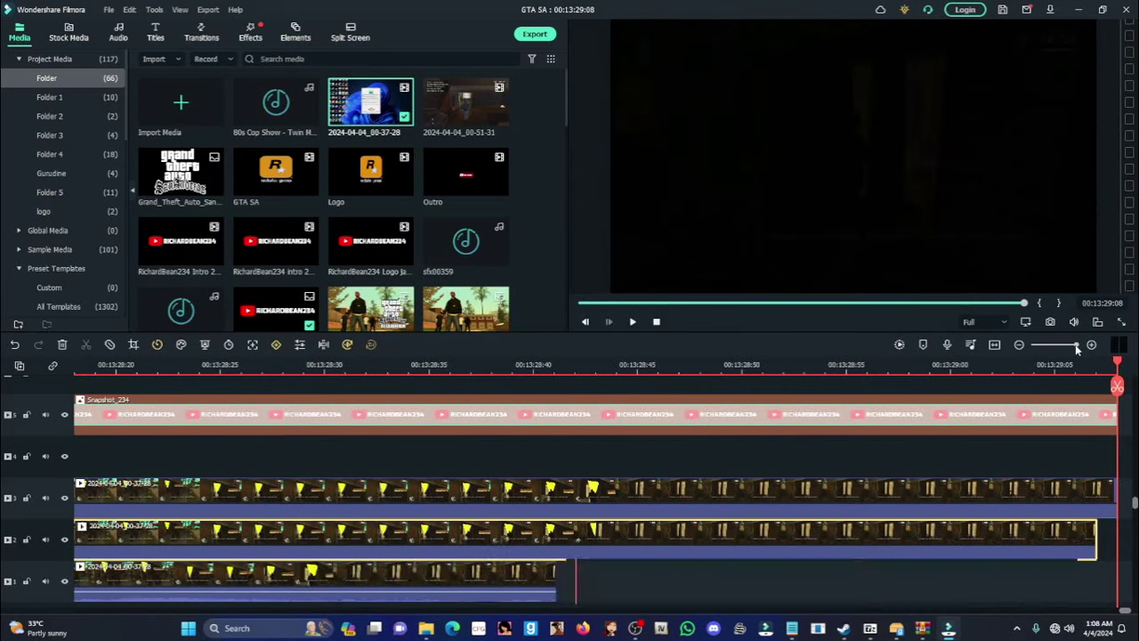
pyautogui.moveTo(1096, 534); pyautogui.dragTo(1089, 539)
pyautogui.click(1114, 489)
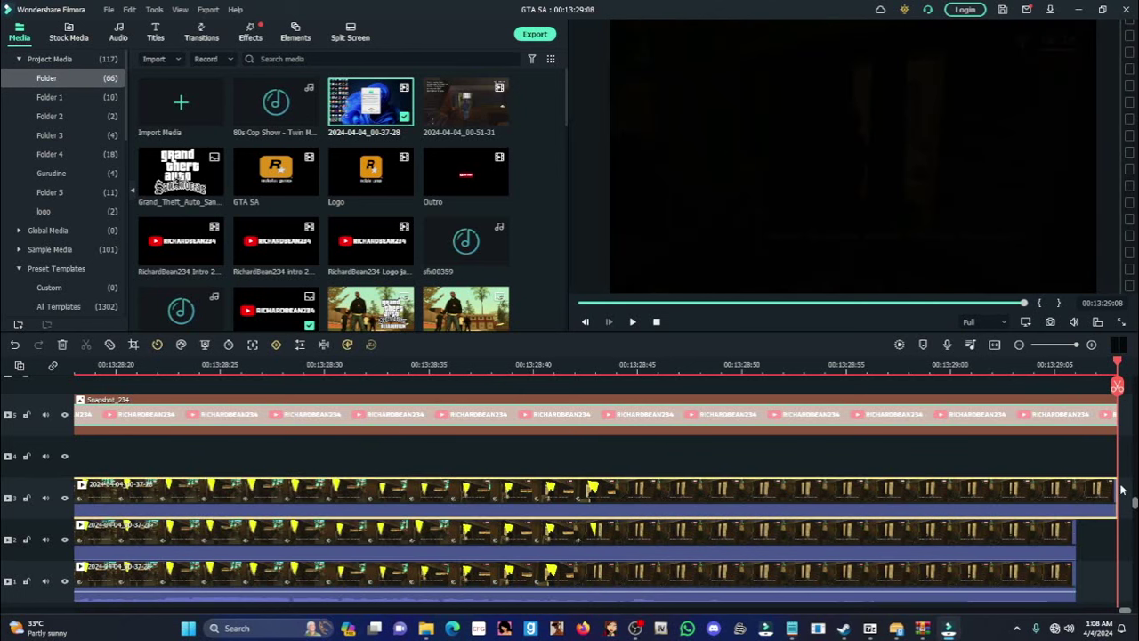
pyautogui.moveTo(1114, 485); pyautogui.dragTo(1077, 495)
pyautogui.moveTo(1119, 406); pyautogui.dragTo(1077, 408)
pyautogui.moveTo(1119, 364); pyautogui.dragTo(1069, 378)
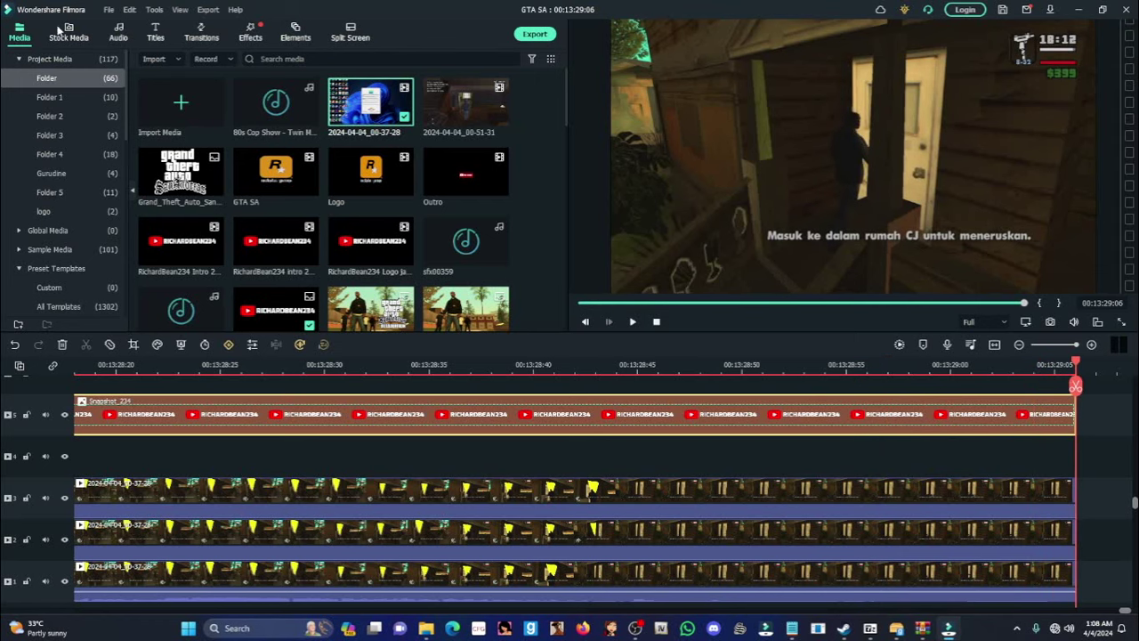
# Add the 2024-04-04_00-51-31 video to track 1 directly behind the existing gameplay clip
pyautogui.click(446, 99)
pyautogui.hscroll(1, 1079, 534)
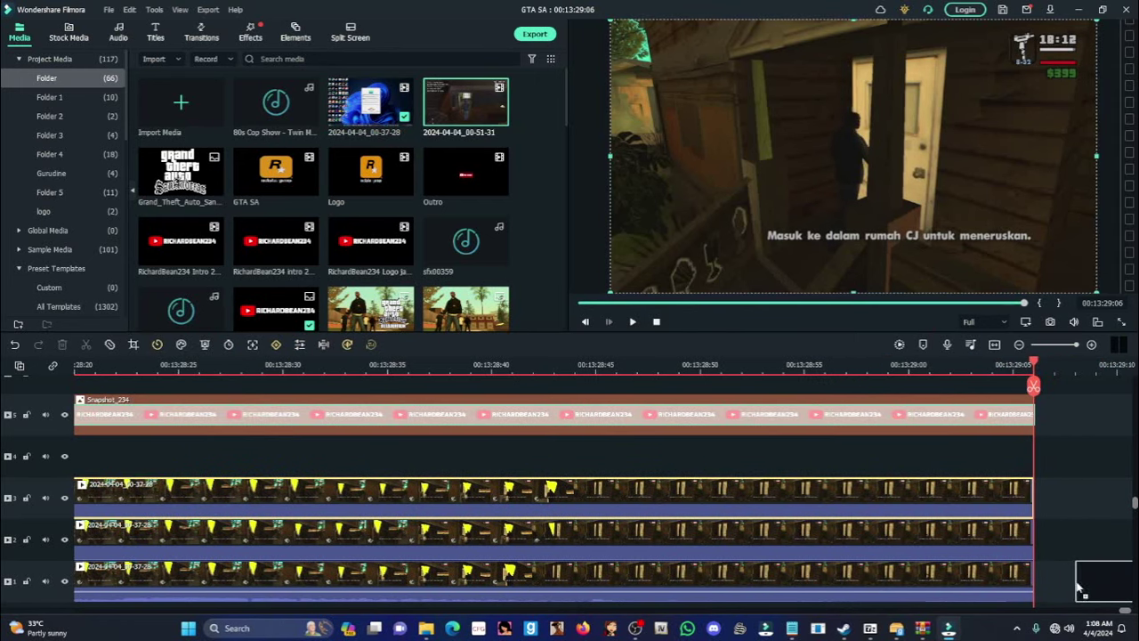
pyautogui.moveTo(1079, 588); pyautogui.dragTo(1040, 589)
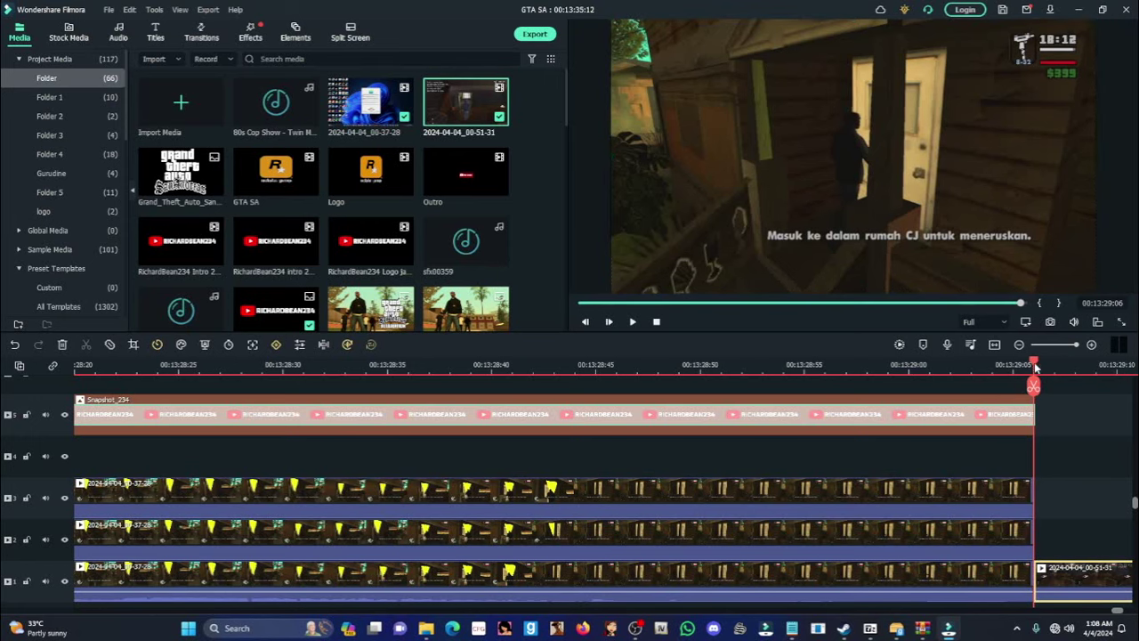
pyautogui.moveTo(1035, 368); pyautogui.dragTo(813, 362)
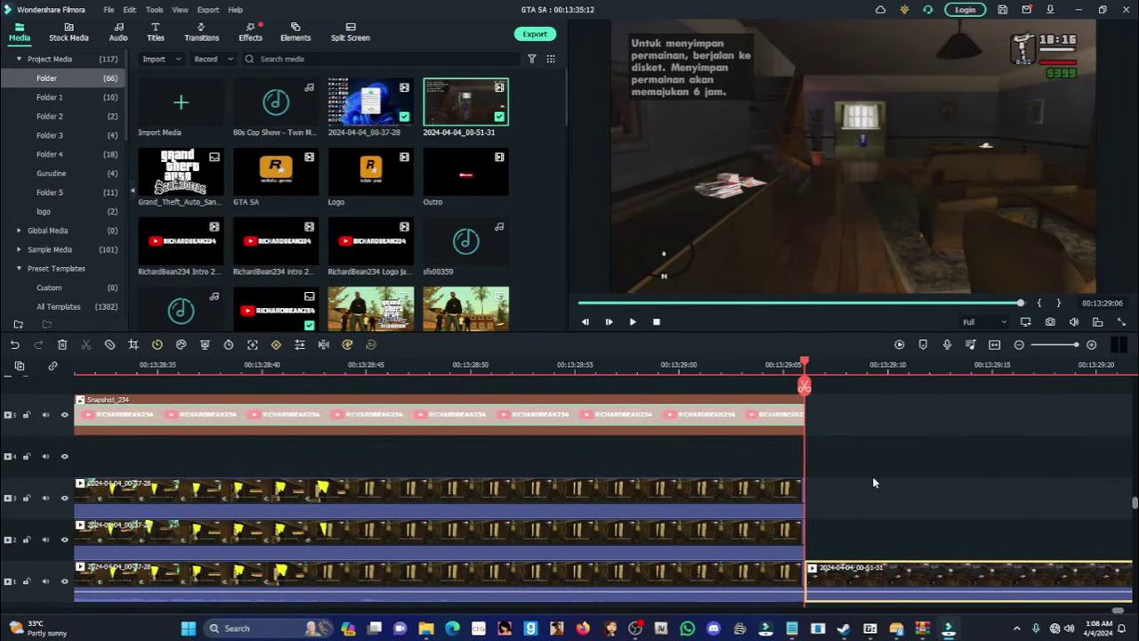
# Try to add another copy of 2024-04-04_00-51-31 on track 3, and delete the copy on track 1
pyautogui.scroll(-2, 874, 483)
pyautogui.click(738, 483)
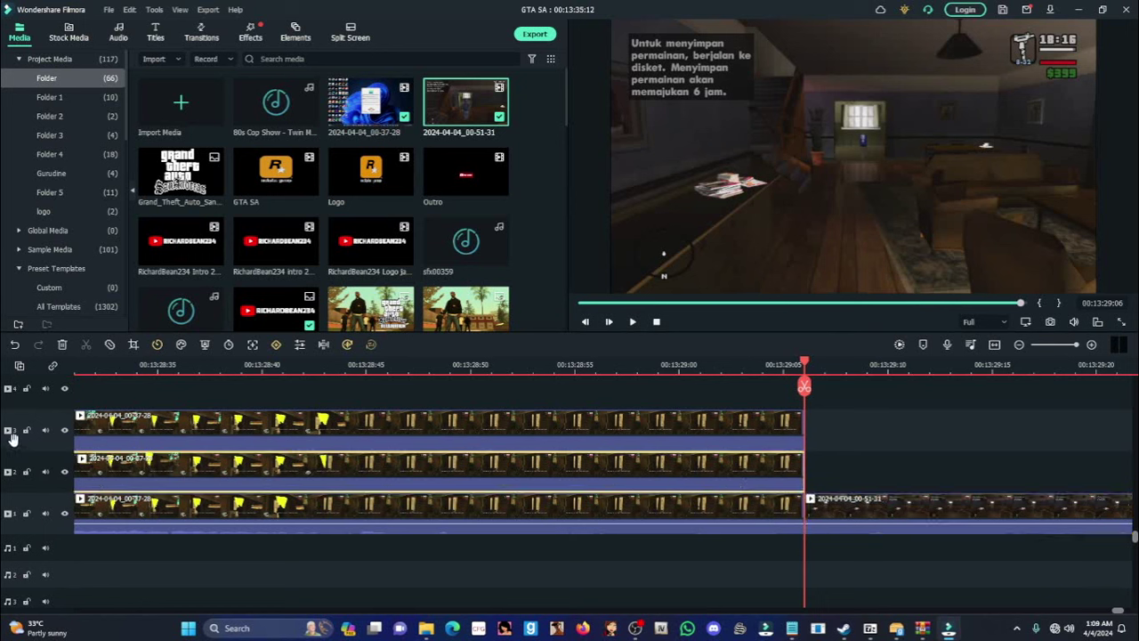
pyautogui.click(559, 418)
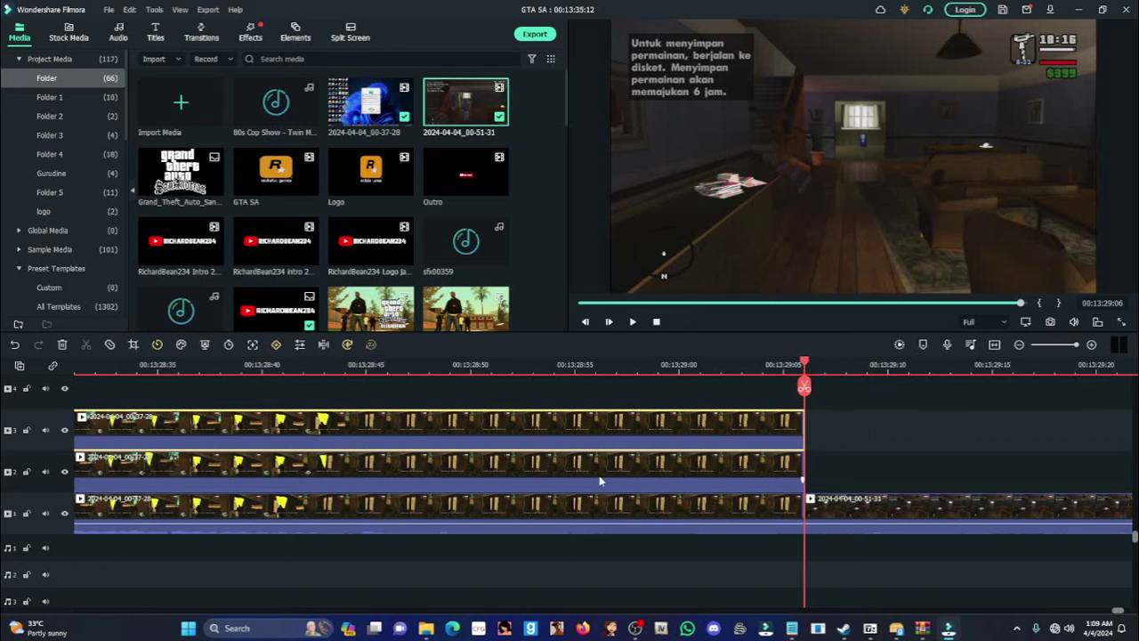
pyautogui.click(910, 513)
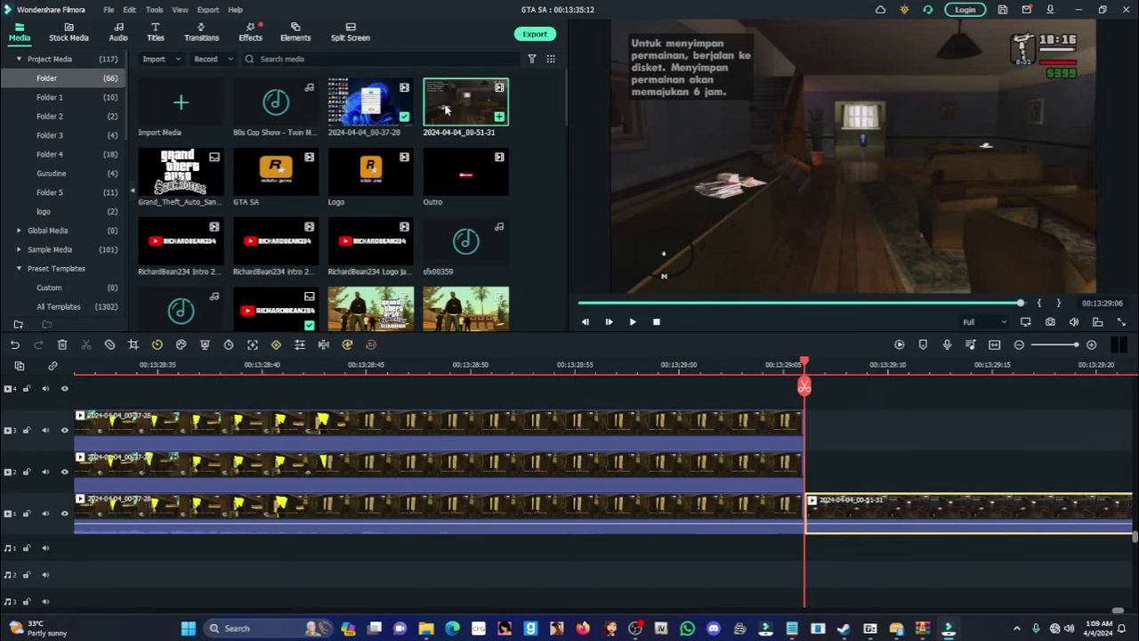
pyautogui.moveTo(447, 109); pyautogui.dragTo(812, 383)
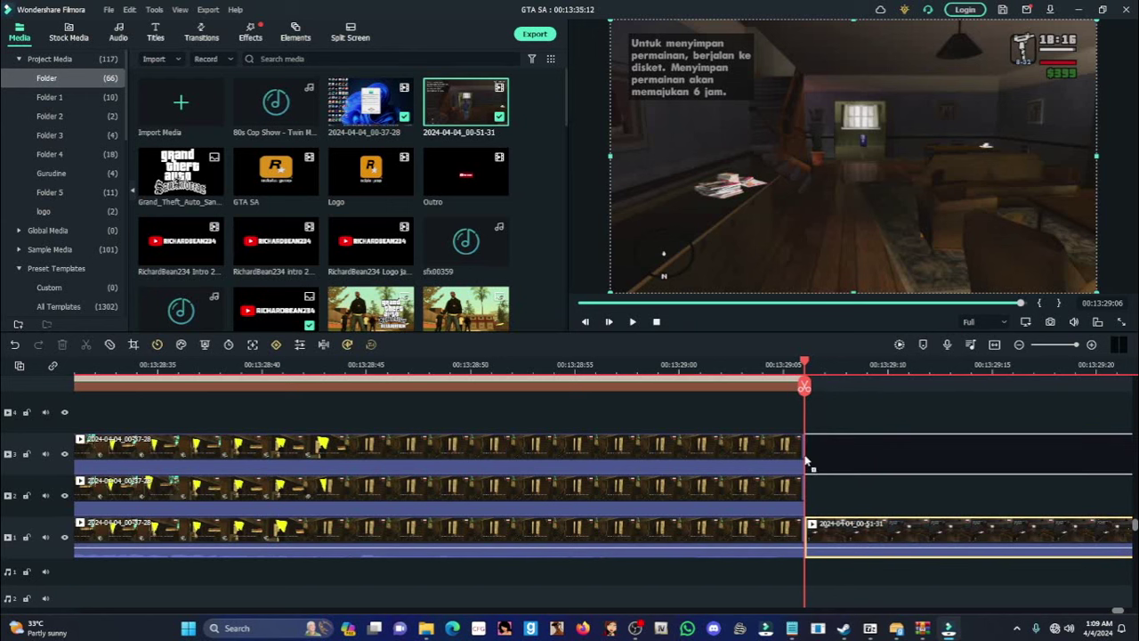
pyautogui.scroll(1, 810, 463)
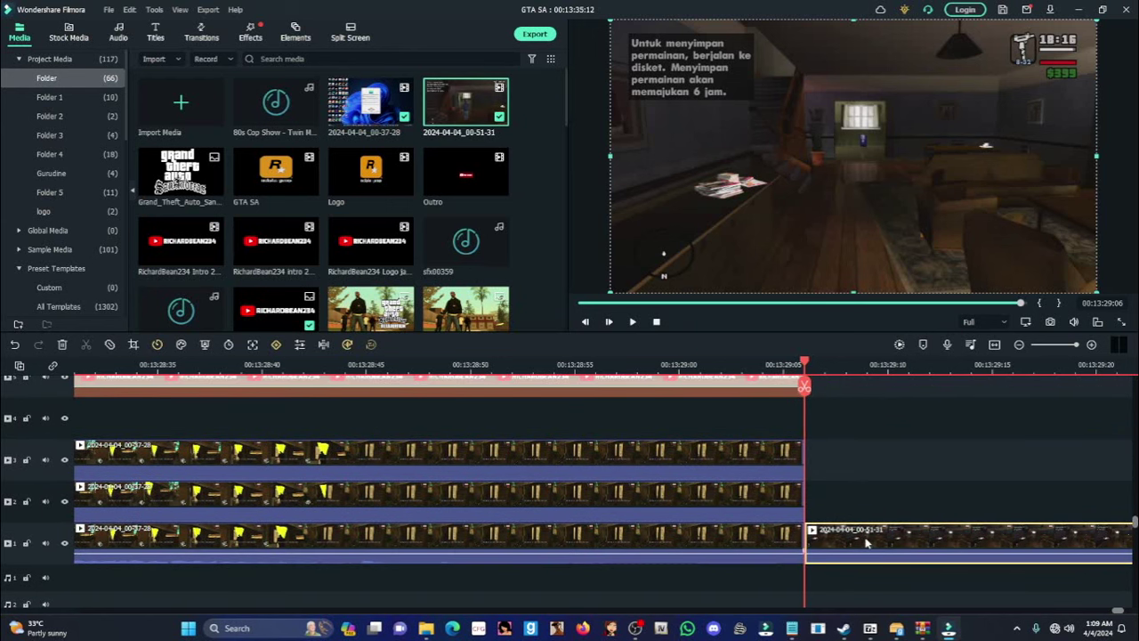
pyautogui.press('Delete')
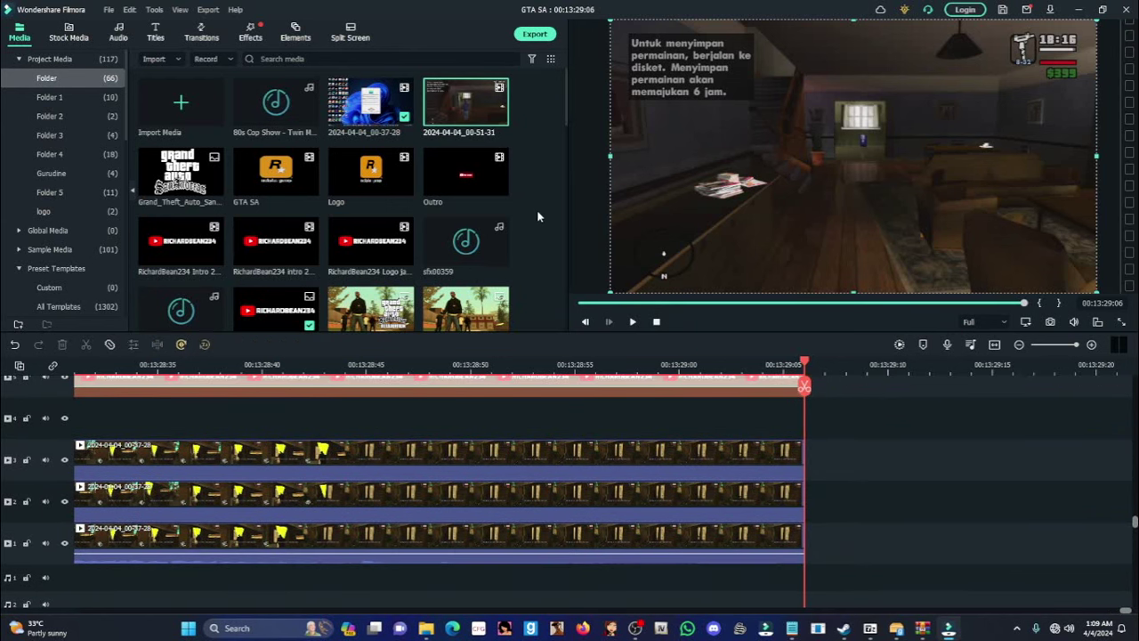
# Add 2024-04-04_00-51-31 to tracks 1, 2 and 3 behind the existing clips, starting at 00:13:29:06, 00:13:29:07 and 00:13:29:08 respectively
pyautogui.moveTo(472, 123); pyautogui.dragTo(808, 532)
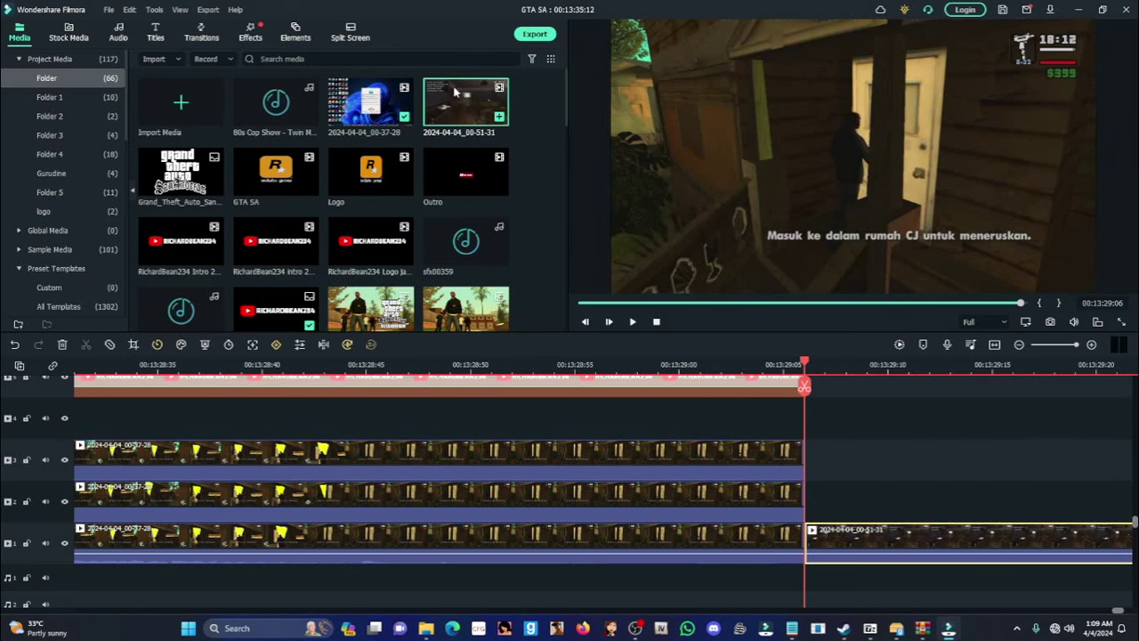
pyautogui.click(747, 383)
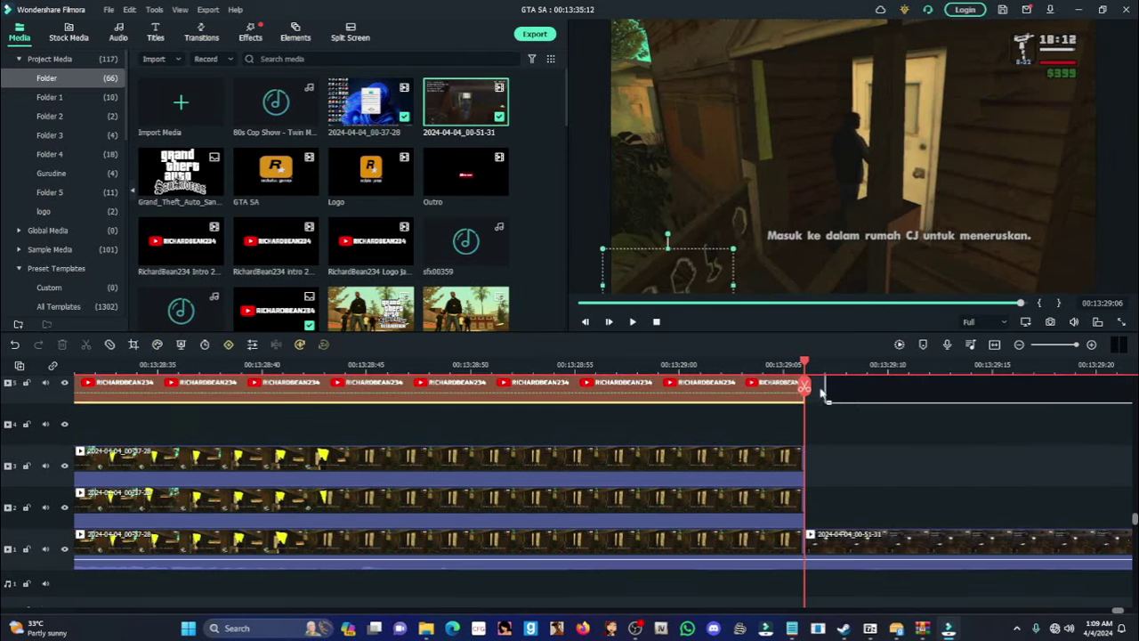
pyautogui.moveTo(824, 450); pyautogui.dragTo(822, 517)
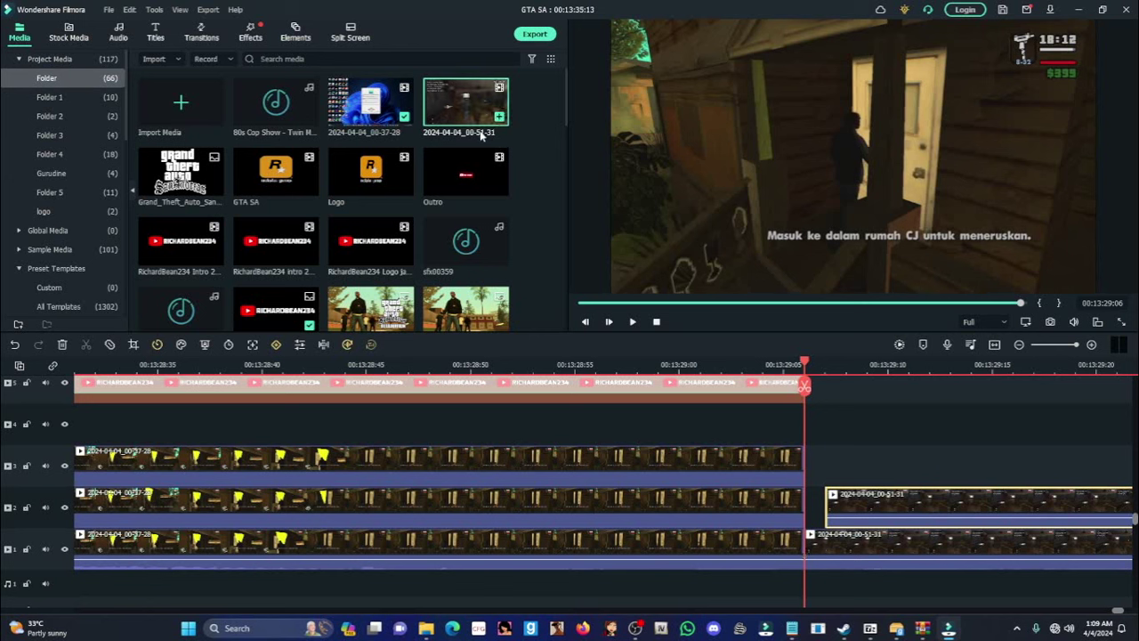
pyautogui.click(668, 267)
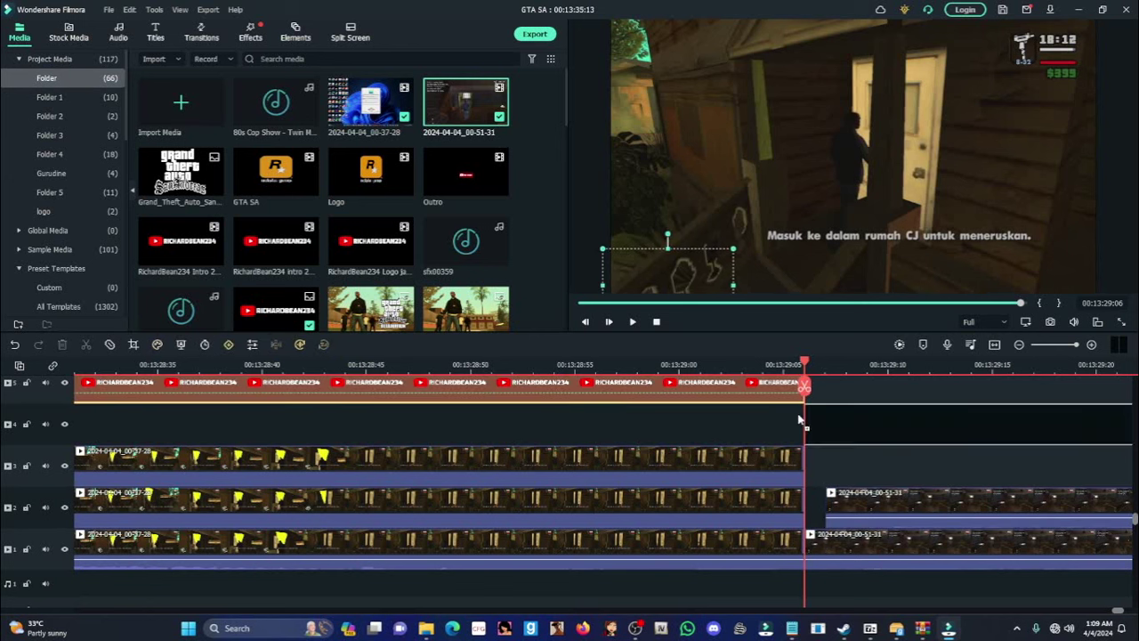
pyautogui.moveTo(810, 463); pyautogui.dragTo(846, 463)
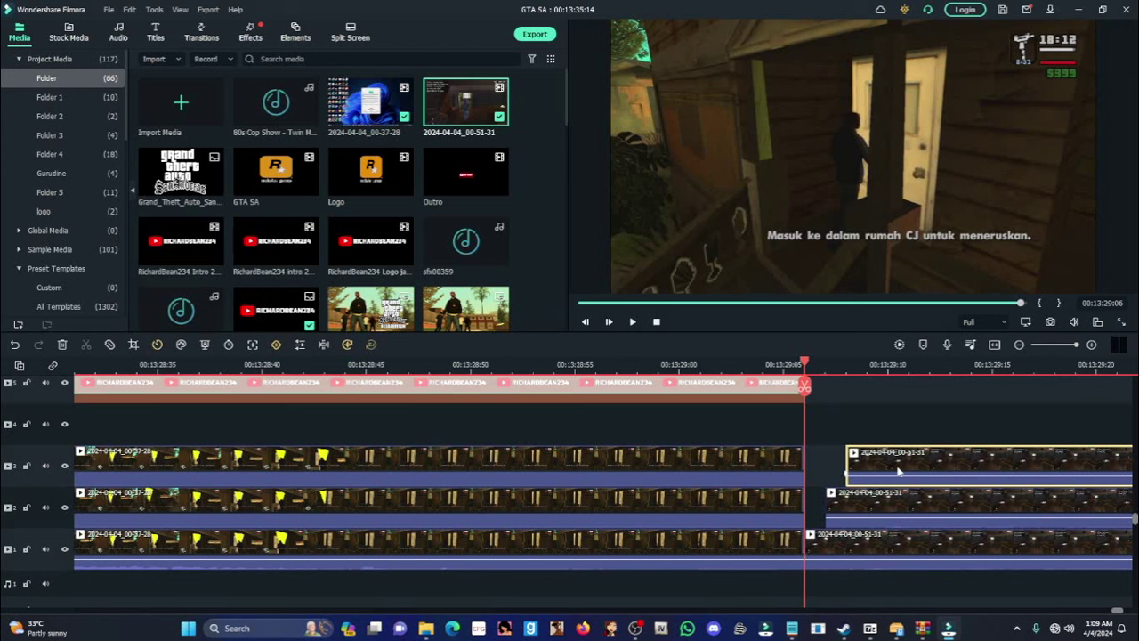
# Lower the volume of the new 2024-04-04_00-51-31 clips on tracks 2 and 3 to silence
pyautogui.click(907, 603)
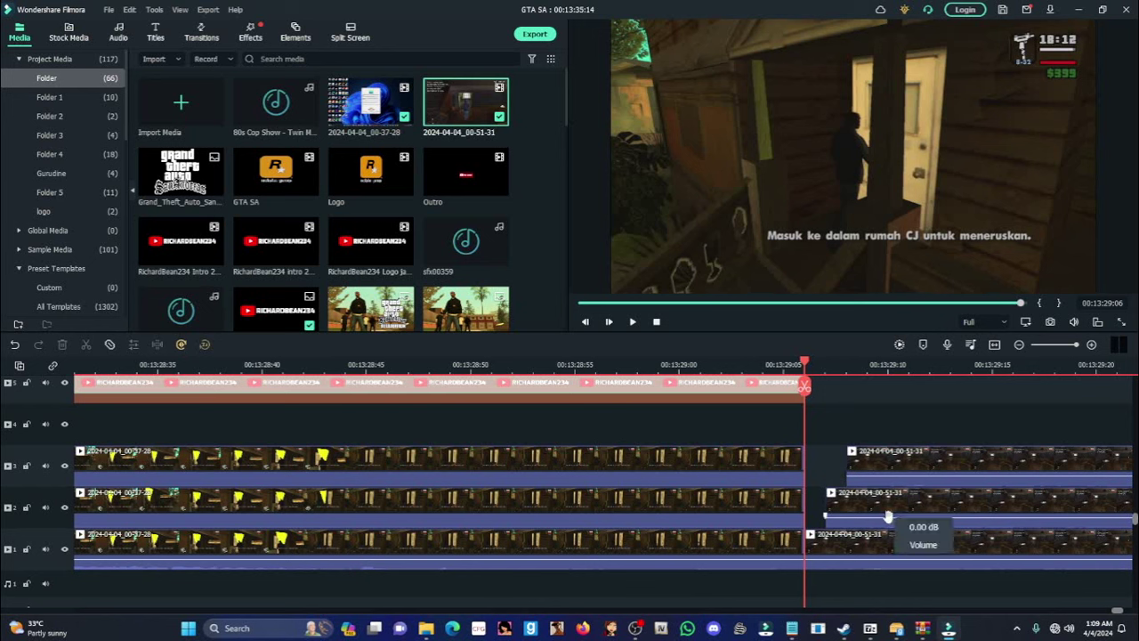
pyautogui.moveTo(888, 518); pyautogui.dragTo(890, 557)
pyautogui.moveTo(892, 490); pyautogui.dragTo(894, 514)
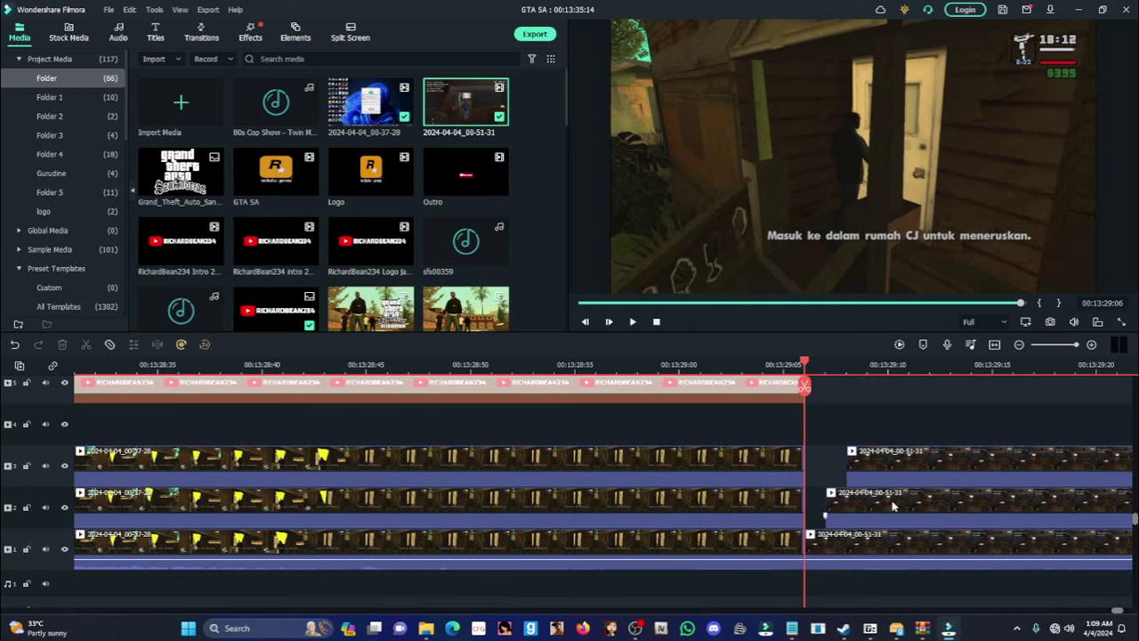
# Set the opacity of the 2024-04-04_00-51-31 clip on track 2 to 10%
pyautogui.click(894, 507)
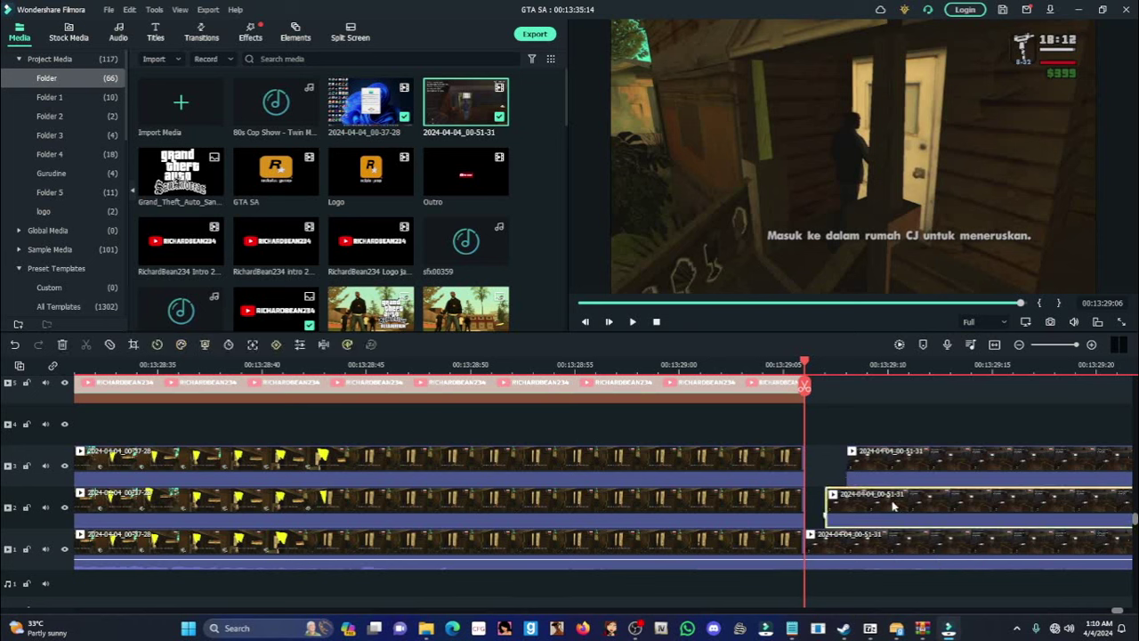
pyautogui.doubleClick(893, 507)
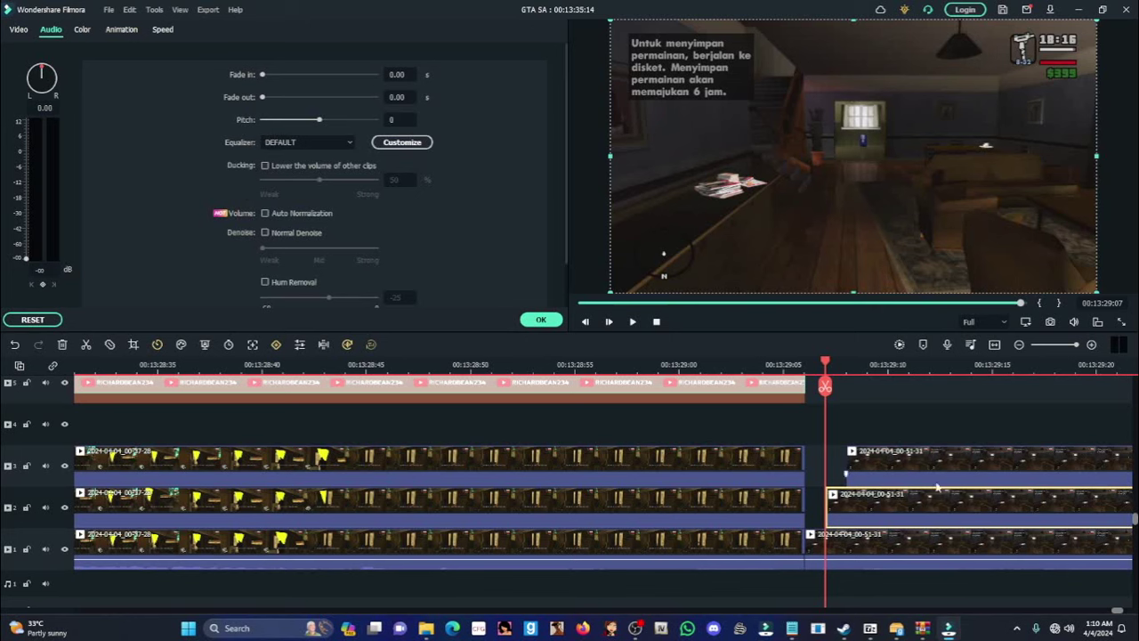
pyautogui.click(18, 30)
pyautogui.click(355, 152)
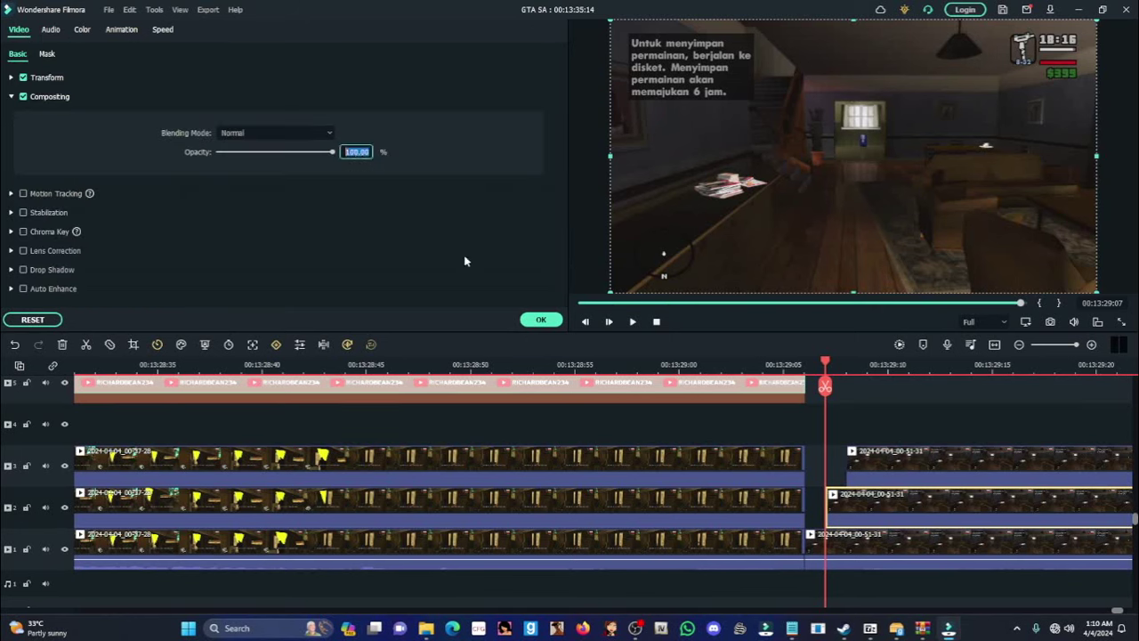
pyautogui.write('10')
pyautogui.click(744, 503)
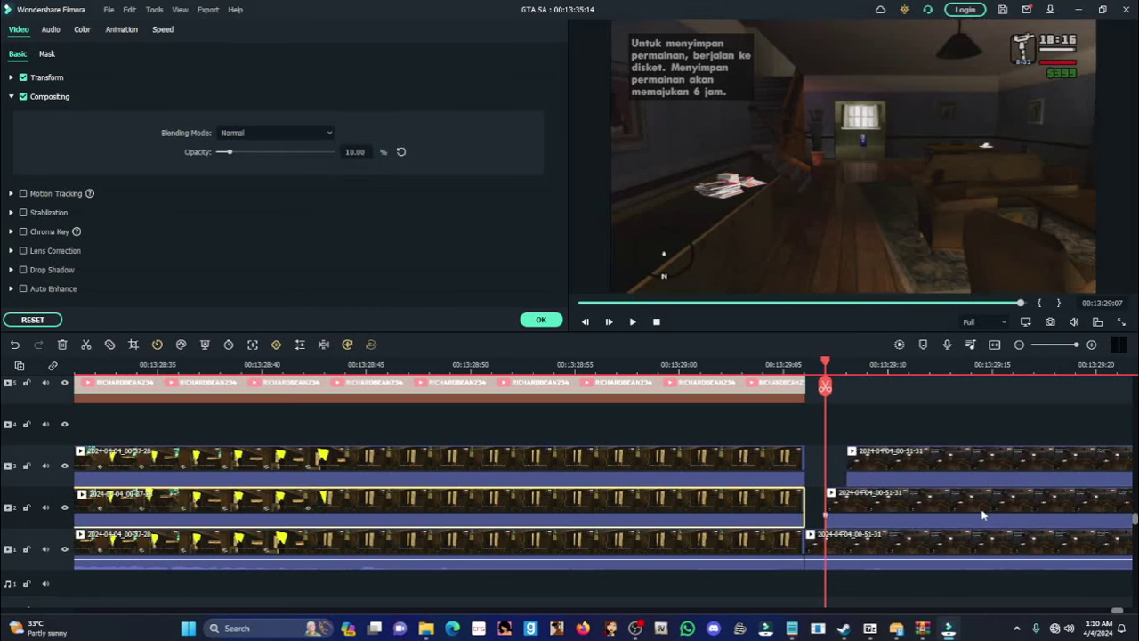
pyautogui.click(983, 515)
pyautogui.click(355, 152)
pyautogui.write('10')
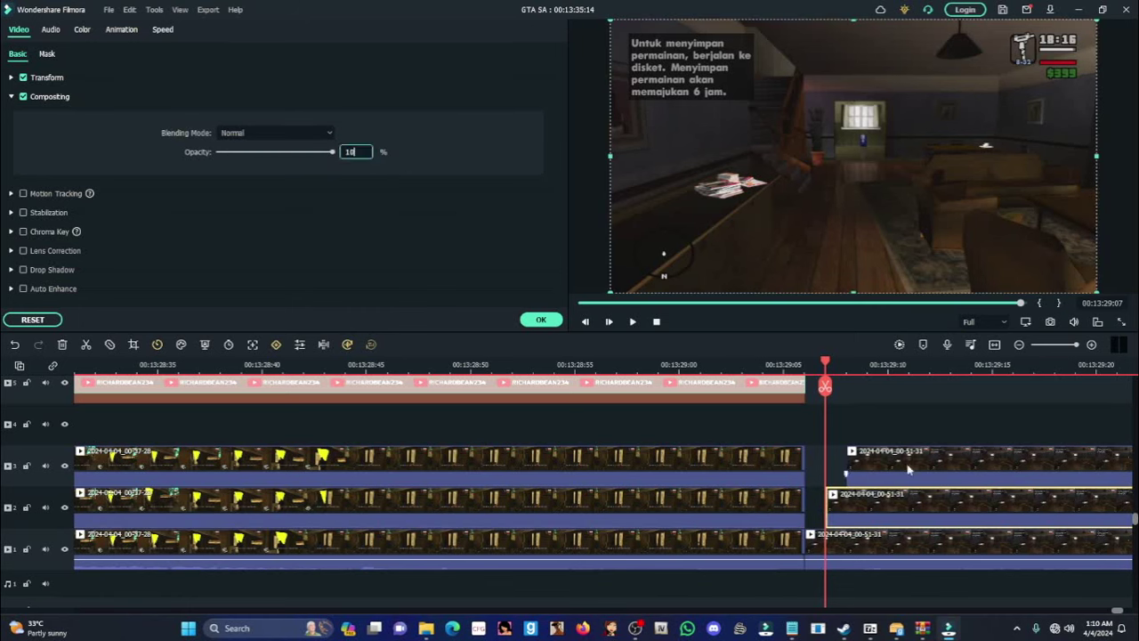
# Set the opacity of the 2024-04-04_00-51-31 clip on track 3 to 5%
pyautogui.click(903, 469)
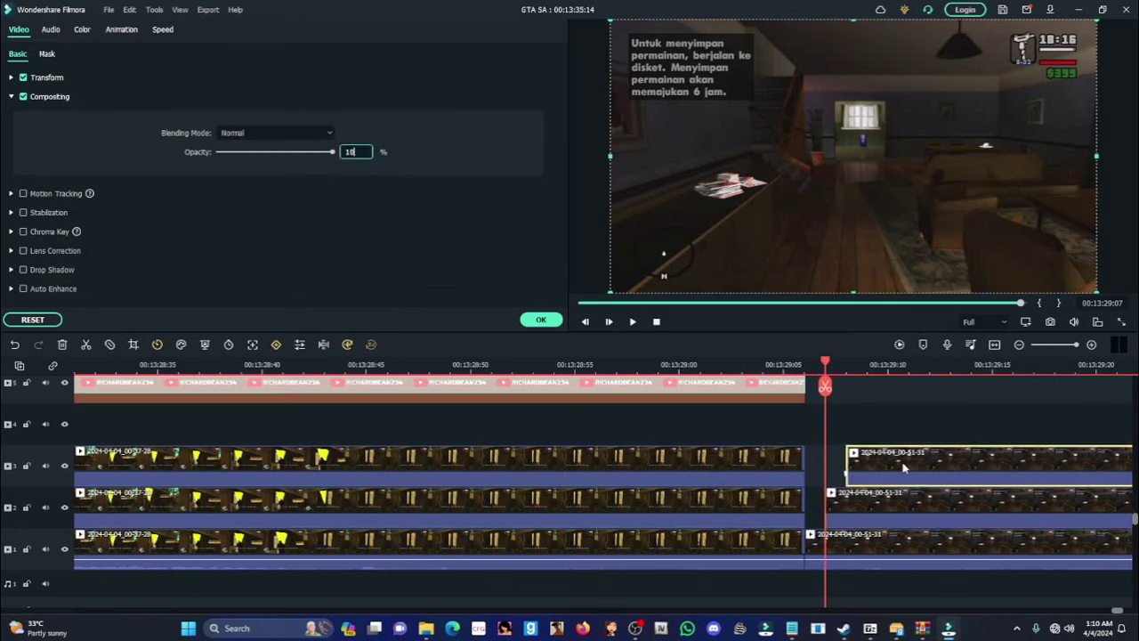
pyautogui.click(358, 151)
pyautogui.write('5')
pyautogui.click(916, 438)
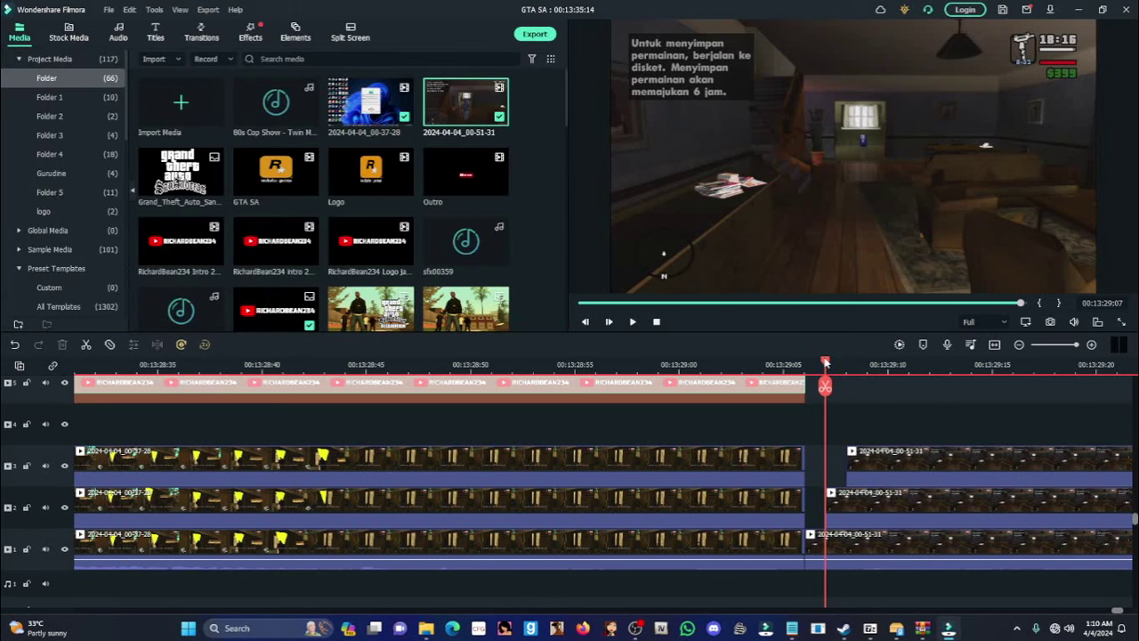
# Apply the Classic equalizer preset to the audio of the 2024-04-04_00-51-31 clip on track 1
pyautogui.moveTo(826, 361); pyautogui.dragTo(813, 364)
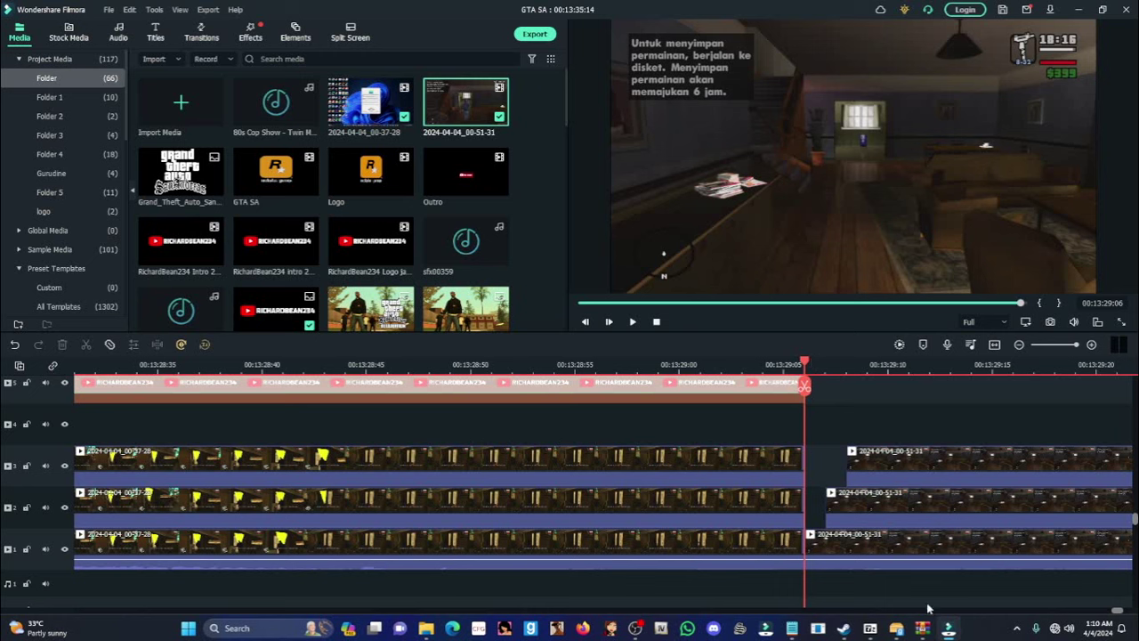
pyautogui.click(905, 546)
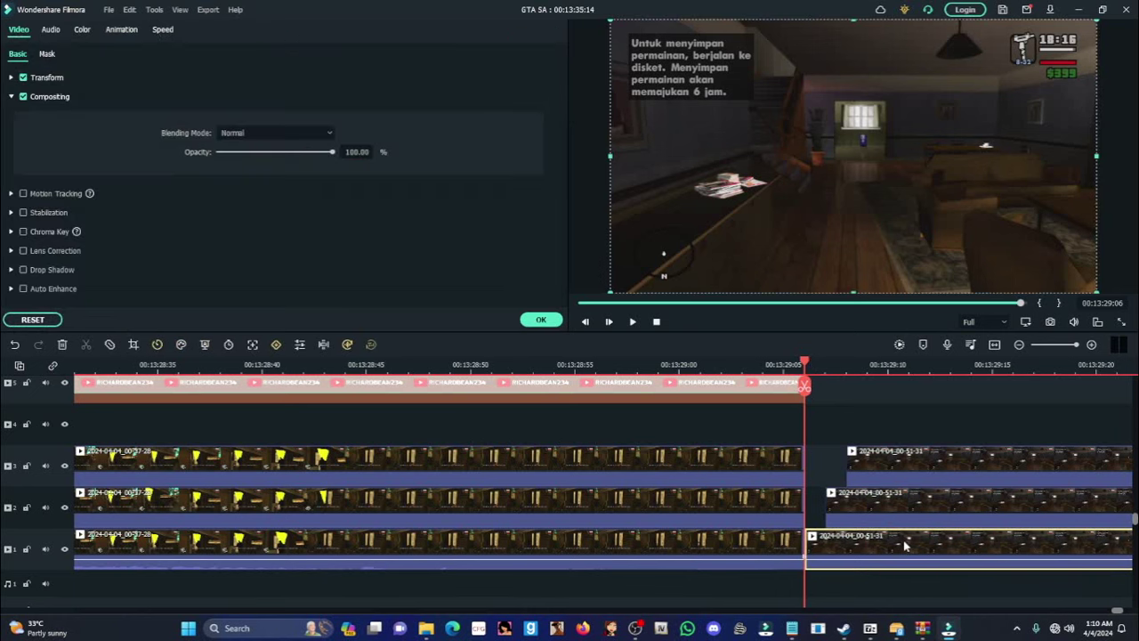
pyautogui.click(51, 30)
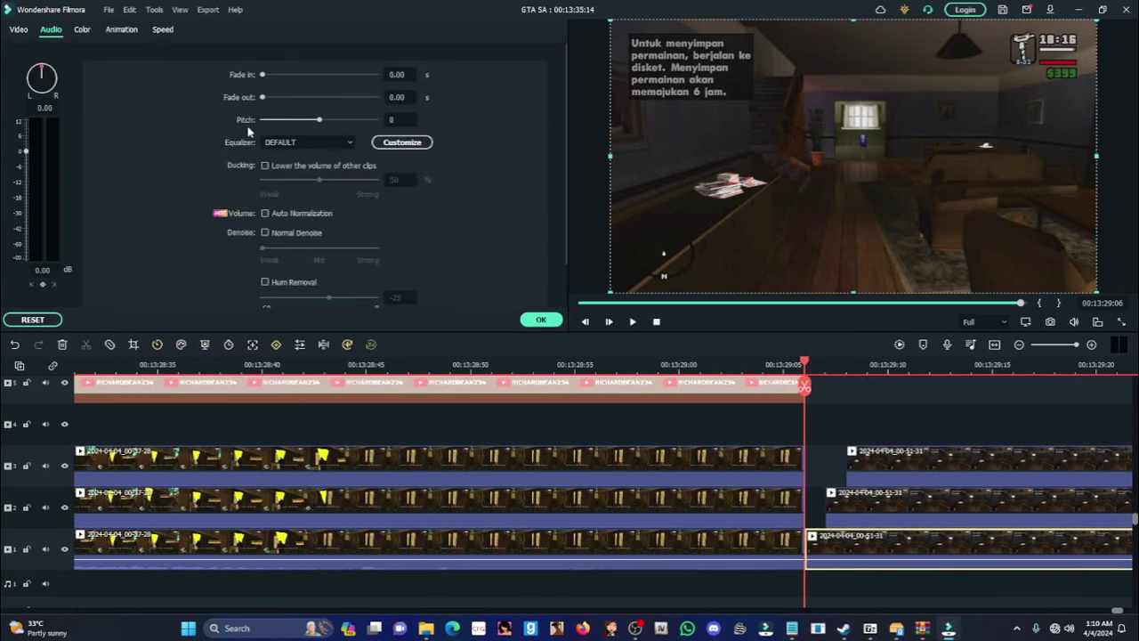
pyautogui.click(349, 143)
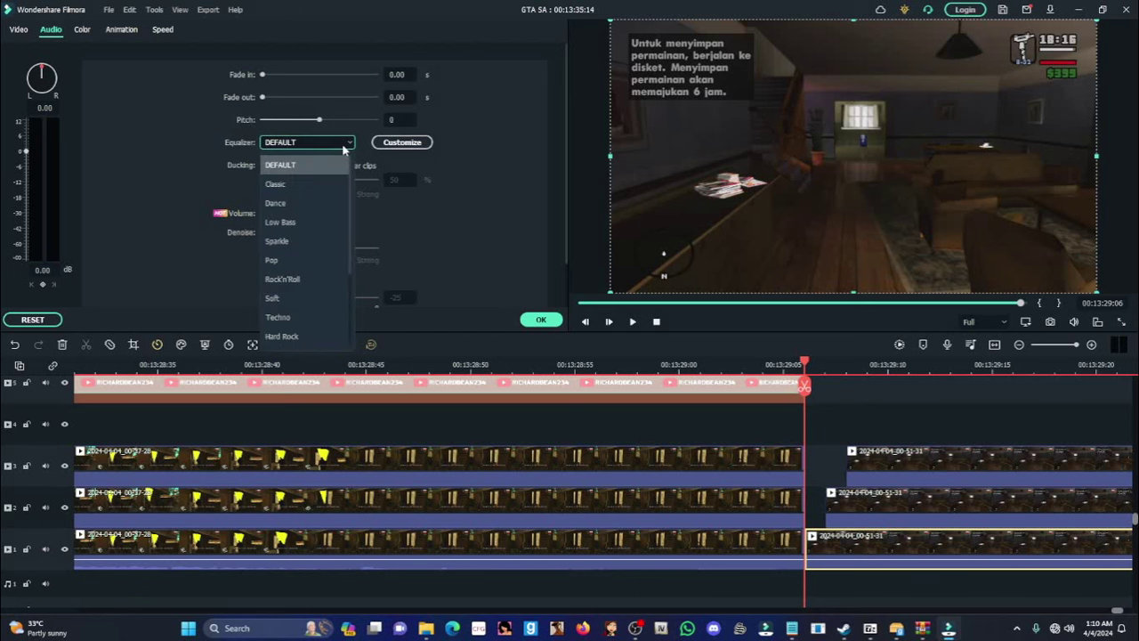
pyautogui.click(303, 185)
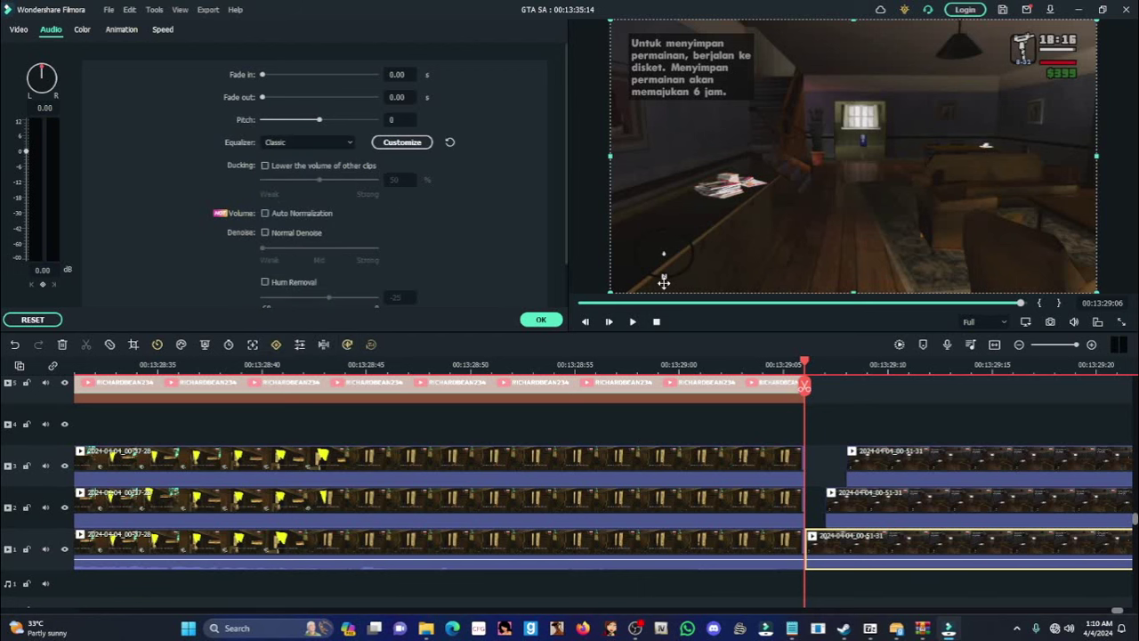
pyautogui.click(540, 319)
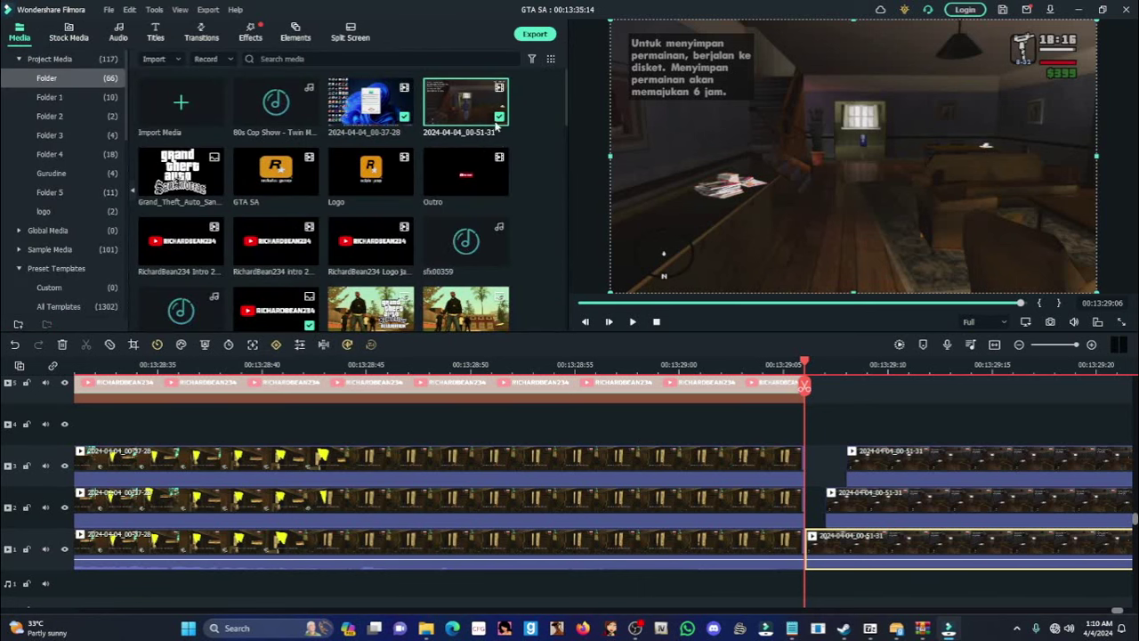
# Add a Dissolve transition between the two gameplay clips on track 1 with a duration of 00:00:00:30
pyautogui.click(197, 39)
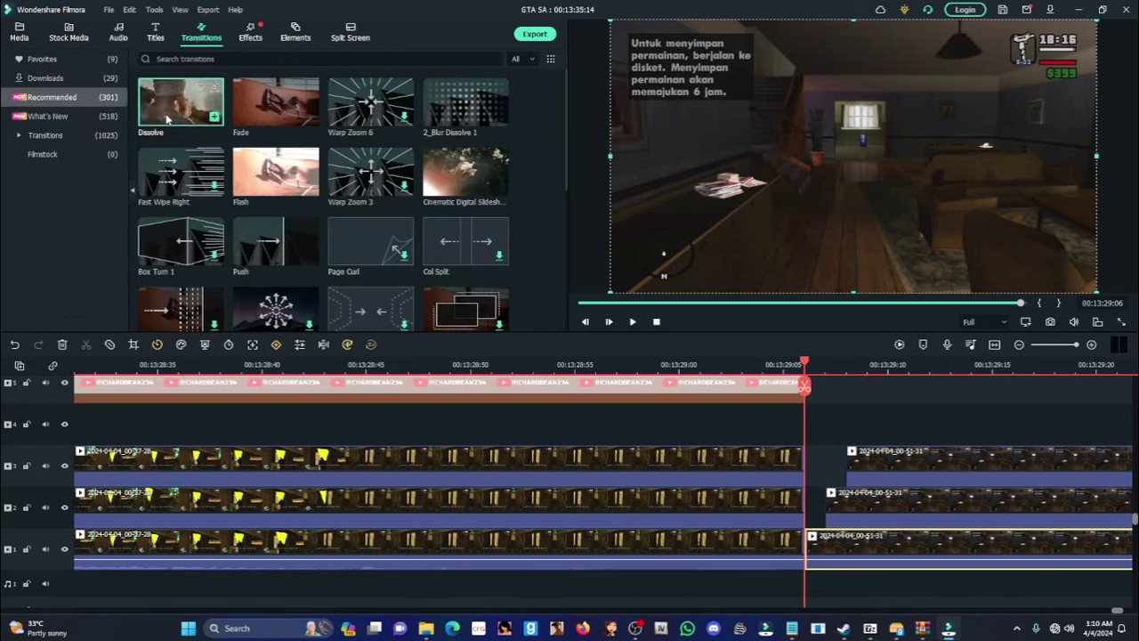
pyautogui.moveTo(167, 116); pyautogui.dragTo(789, 553)
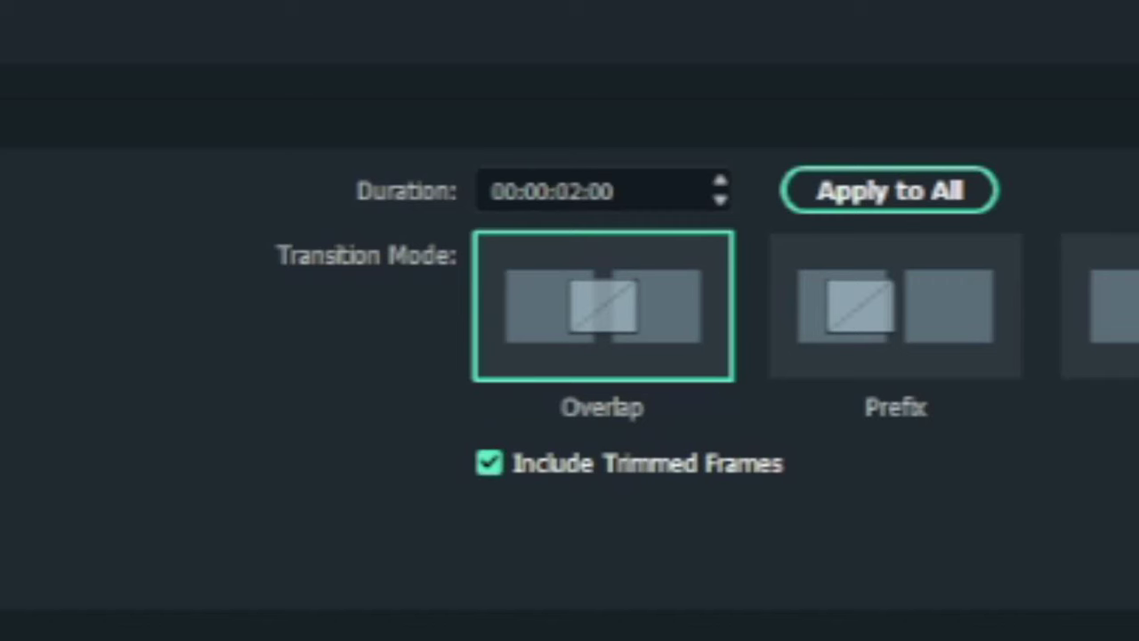
pyautogui.click(228, 79)
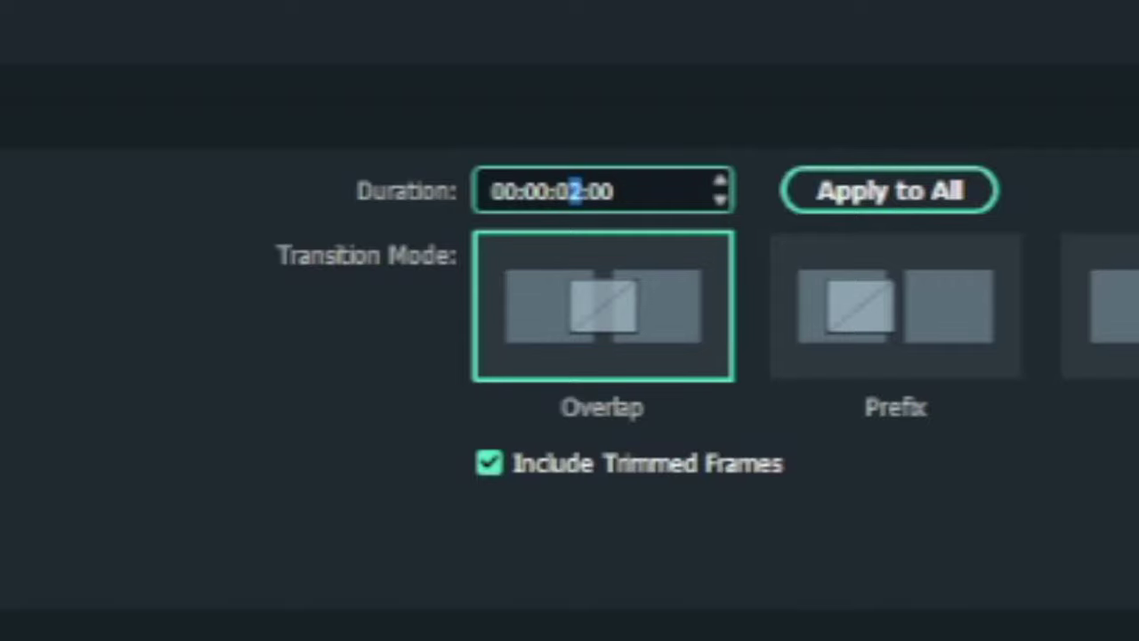
pyautogui.write('001')
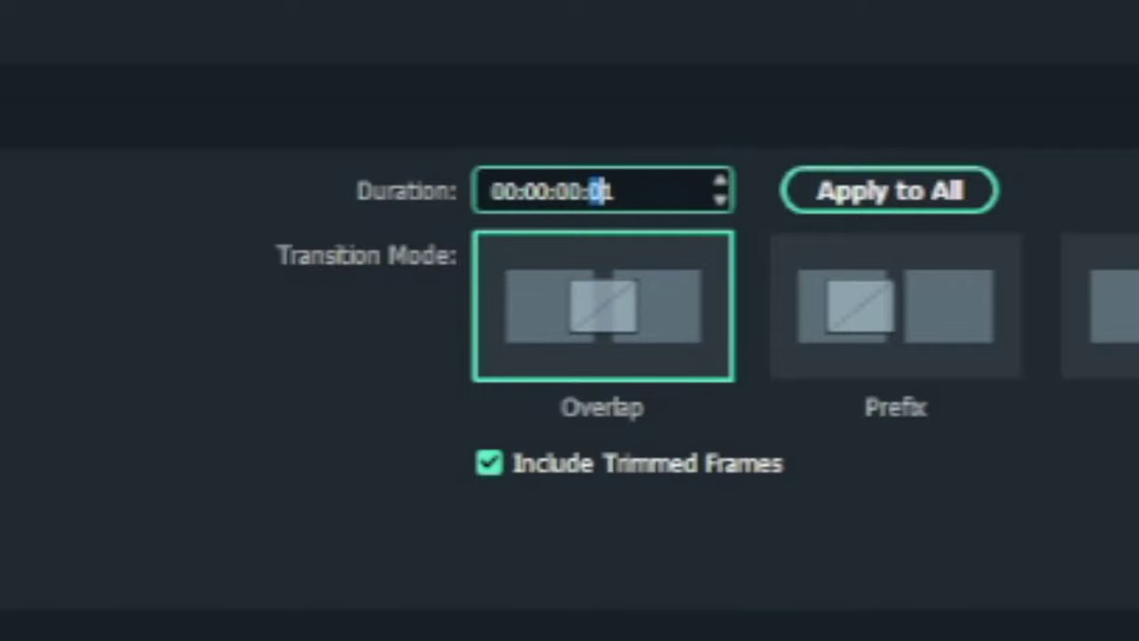
pyautogui.write('30')
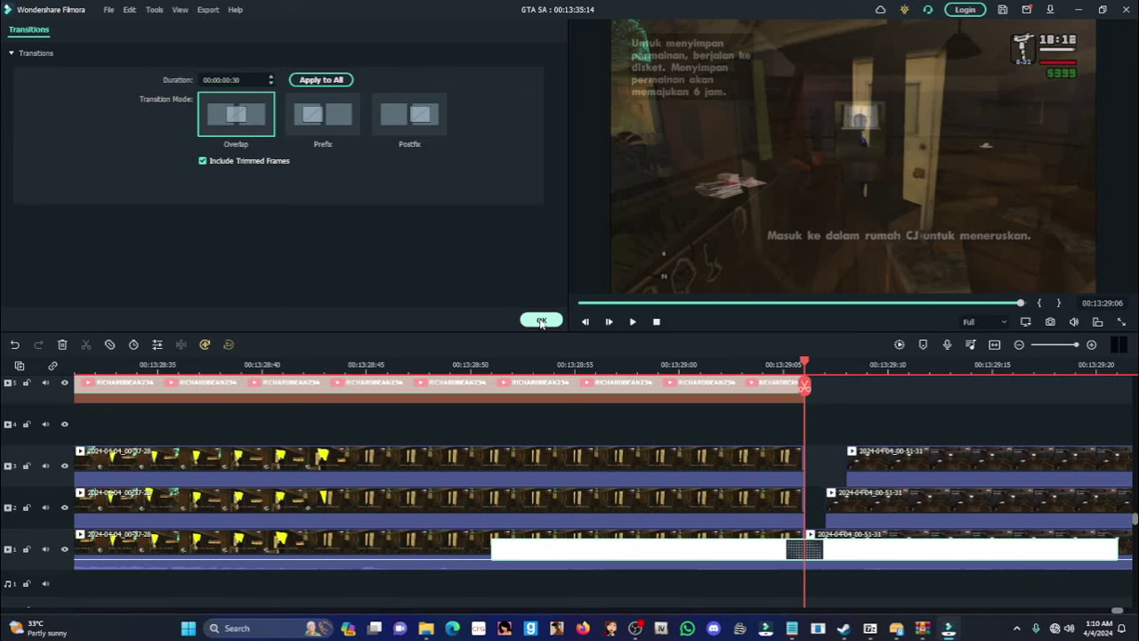
pyautogui.click(741, 389)
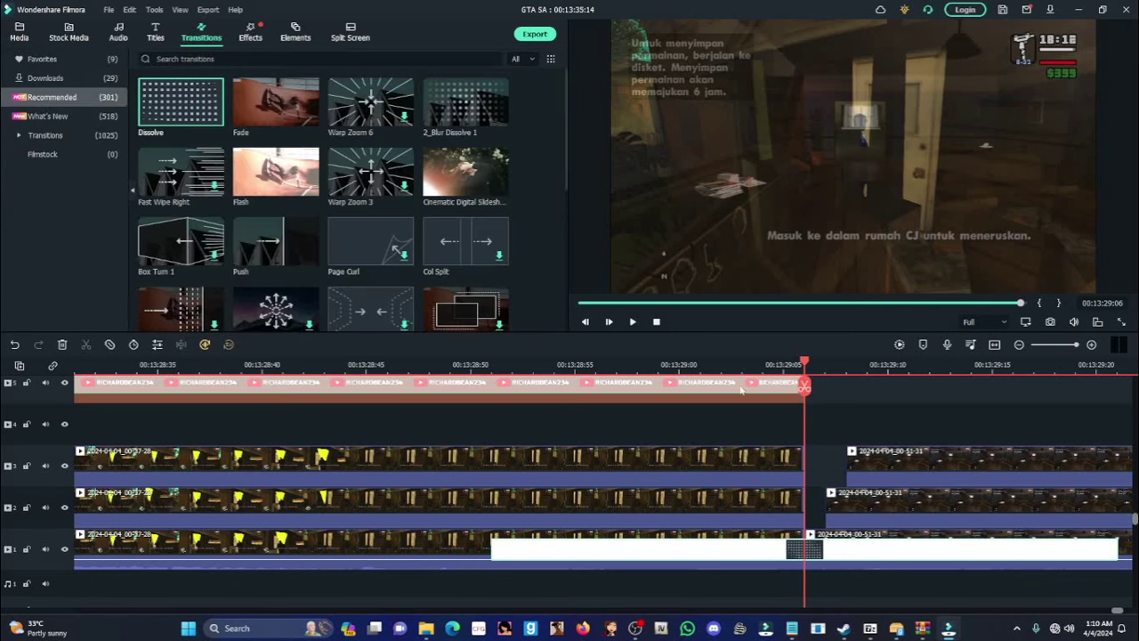
# Extend the Snapshot_234 watermark to the end of the track 3 clip at 00:13:35:14 and preview from 00:13:28:51
pyautogui.moveTo(801, 364); pyautogui.dragTo(491, 364)
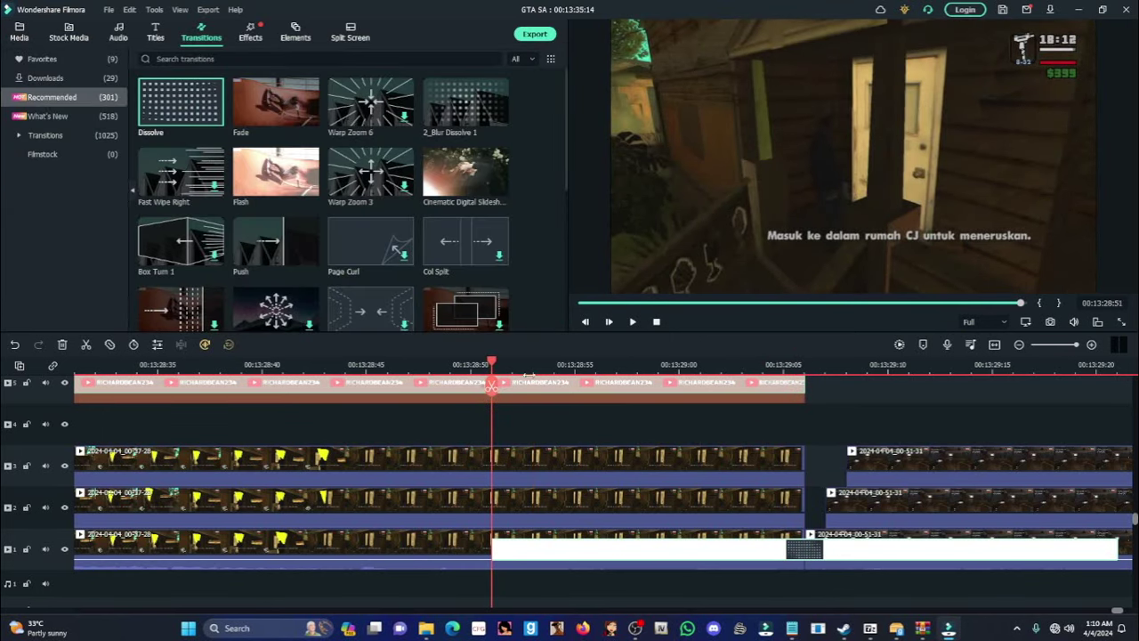
pyautogui.moveTo(1051, 346); pyautogui.dragTo(1065, 347)
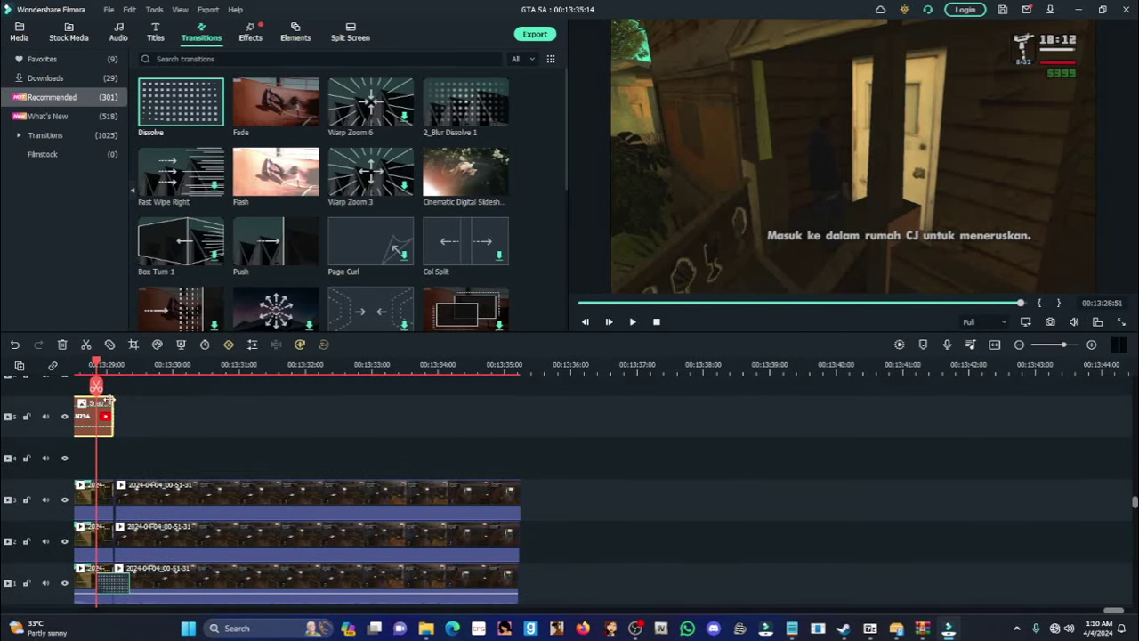
pyautogui.moveTo(113, 418); pyautogui.dragTo(521, 451)
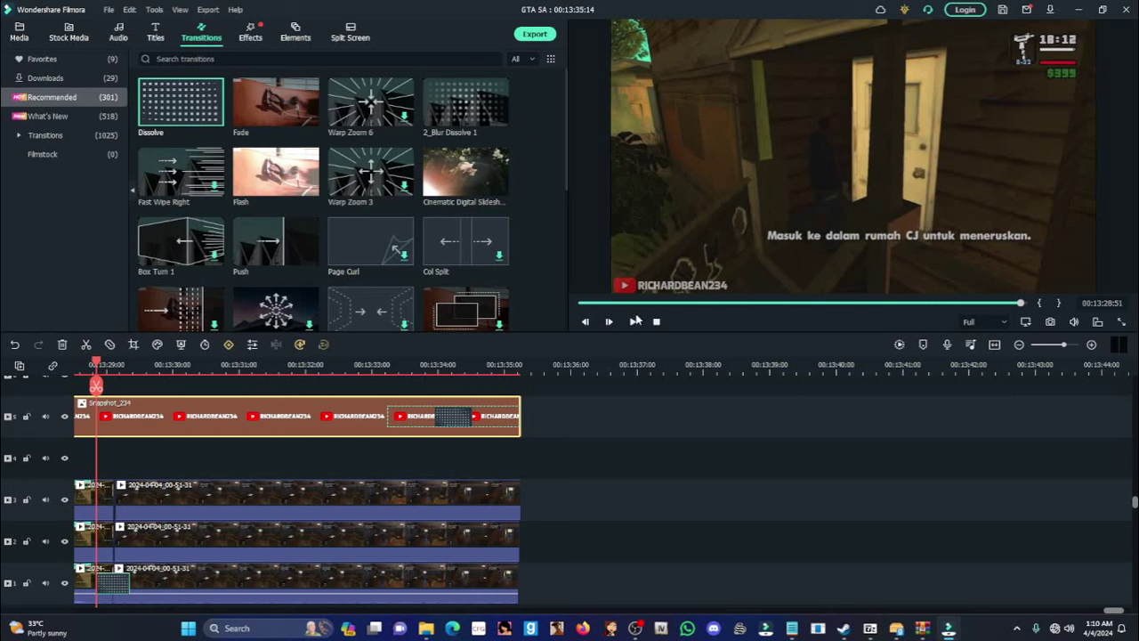
pyautogui.click(634, 322)
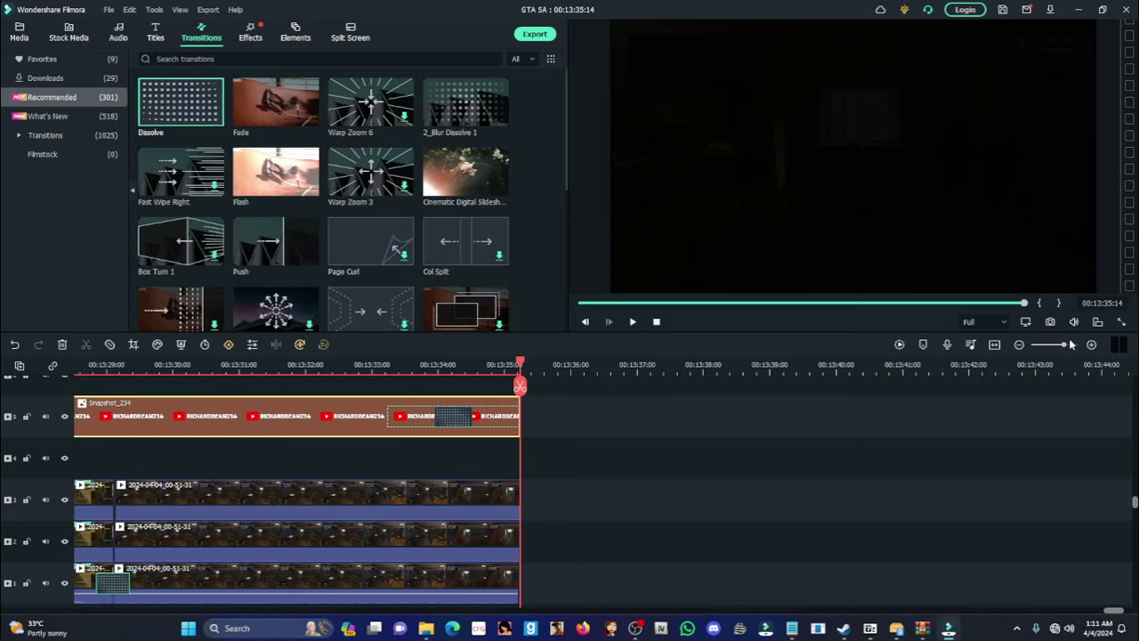
# Try trimming the track 2 and 3 clips to end with the track 1 clip at 00:13:35:12
pyautogui.moveTo(1069, 345); pyautogui.dragTo(1075, 345)
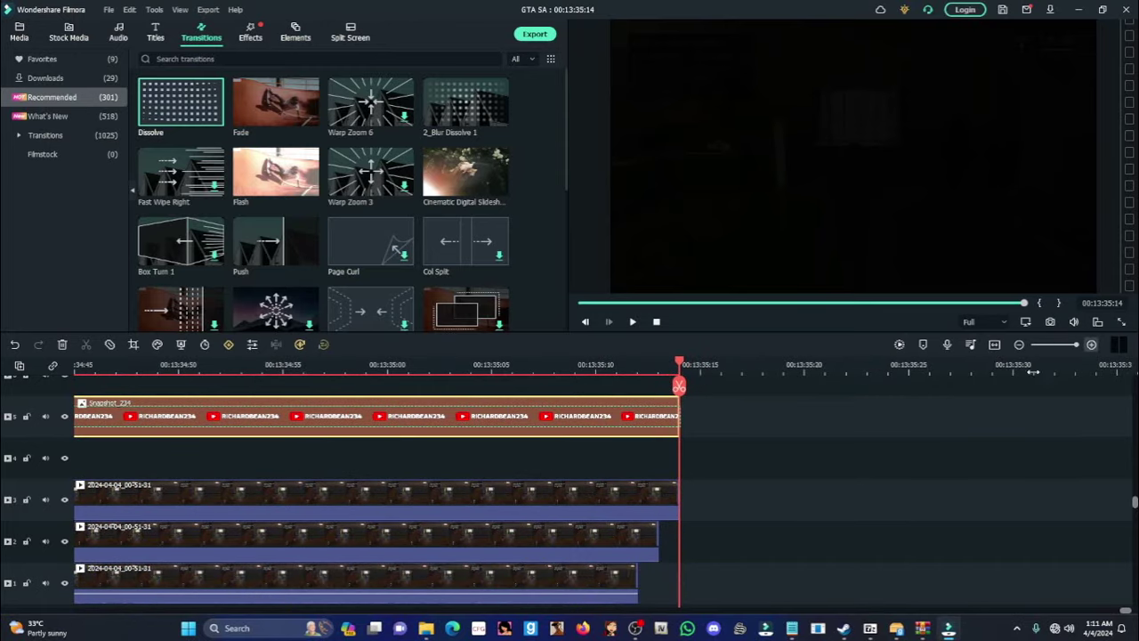
pyautogui.moveTo(655, 532); pyautogui.dragTo(637, 527)
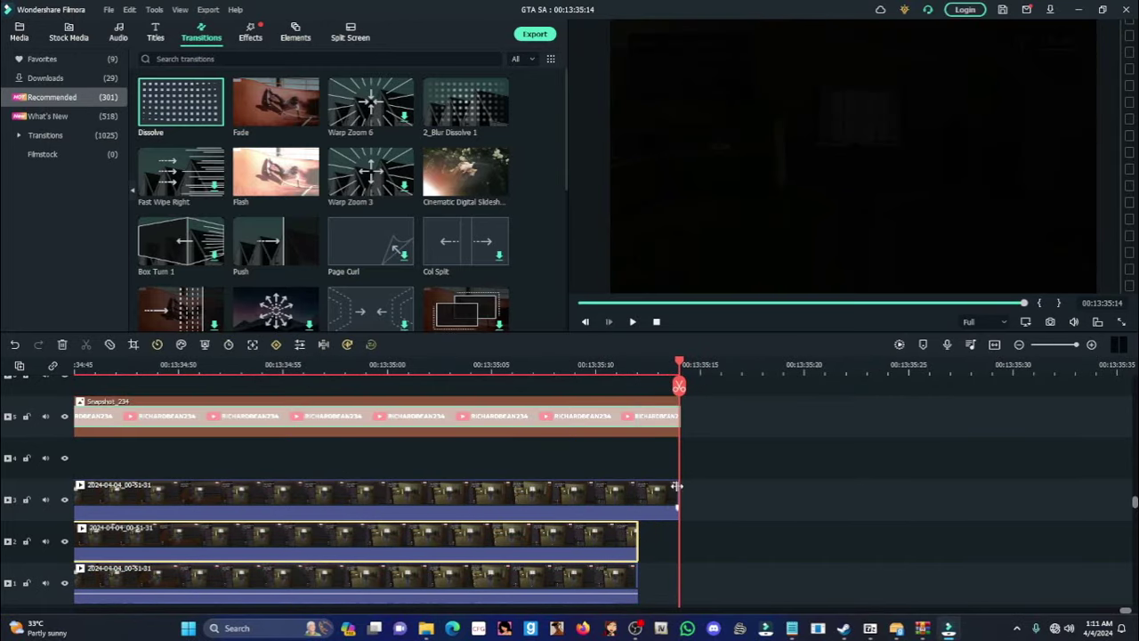
pyautogui.moveTo(677, 488); pyautogui.dragTo(637, 491)
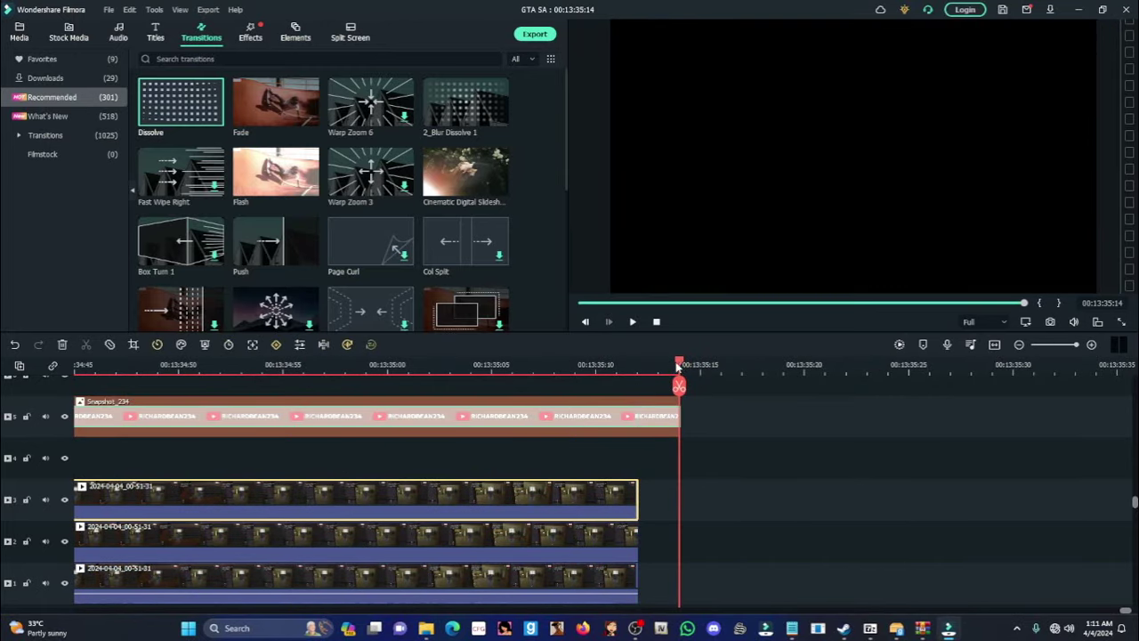
# Restore the trimmed ends of the track 3 and track 2 clips to 00:13:35:14 and 00:13:35:13
pyautogui.moveTo(678, 367); pyautogui.dragTo(680, 407)
pyautogui.click(632, 507)
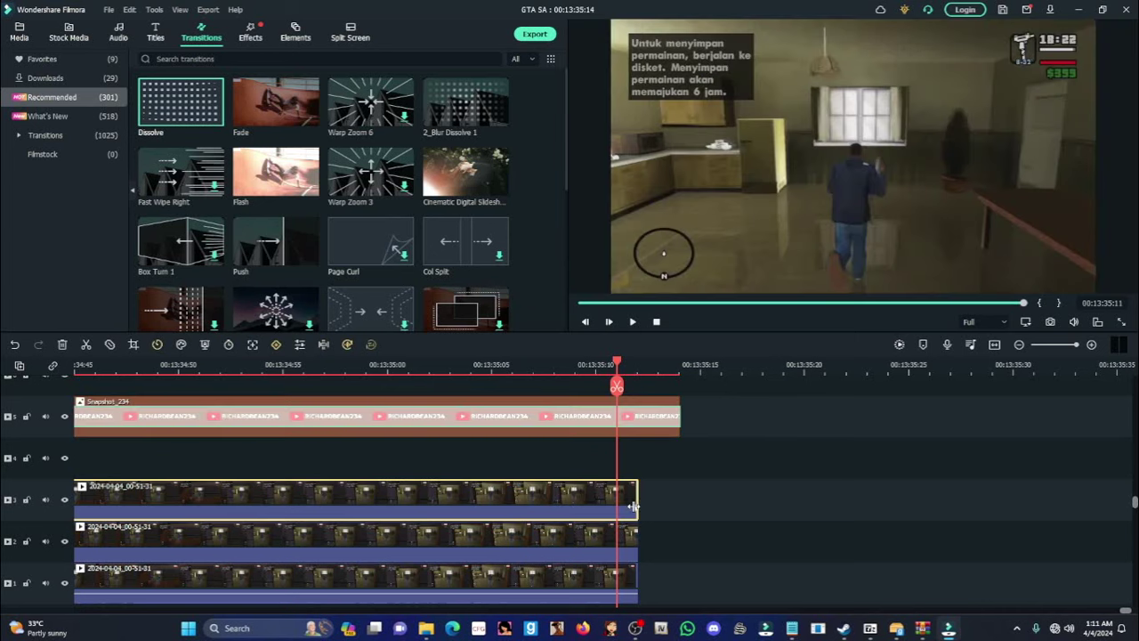
pyautogui.moveTo(633, 506); pyautogui.dragTo(707, 507)
pyautogui.moveTo(639, 538); pyautogui.dragTo(726, 537)
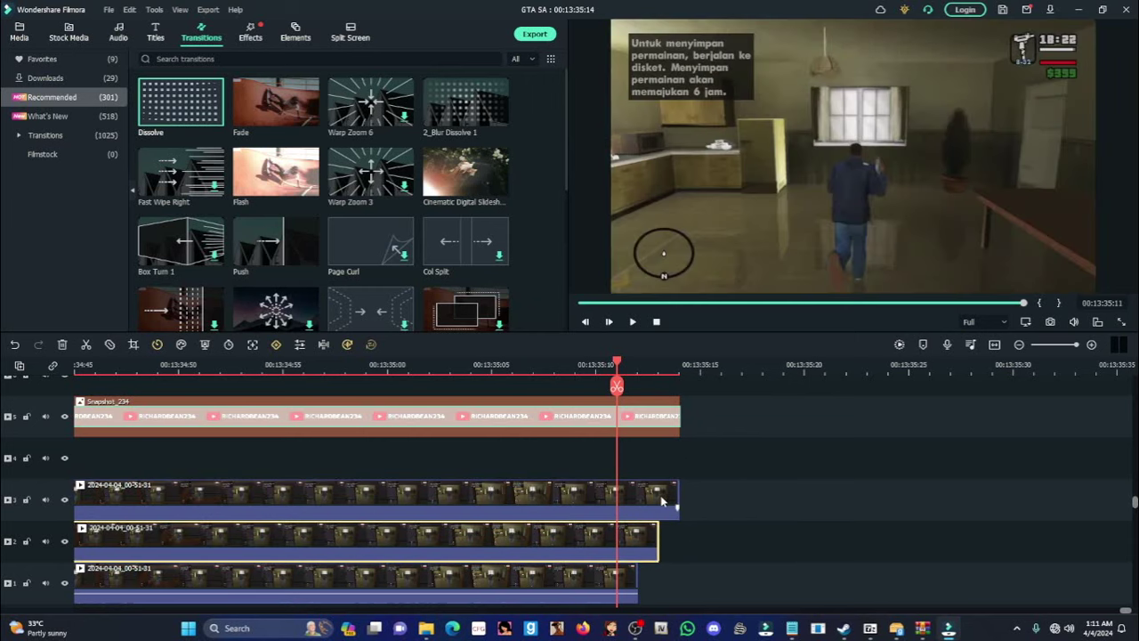
# Trim the ends of the second gameplay clips on tracks 3 and 2 to match the track 1 clip at 00:13:35:12
pyautogui.click(660, 501)
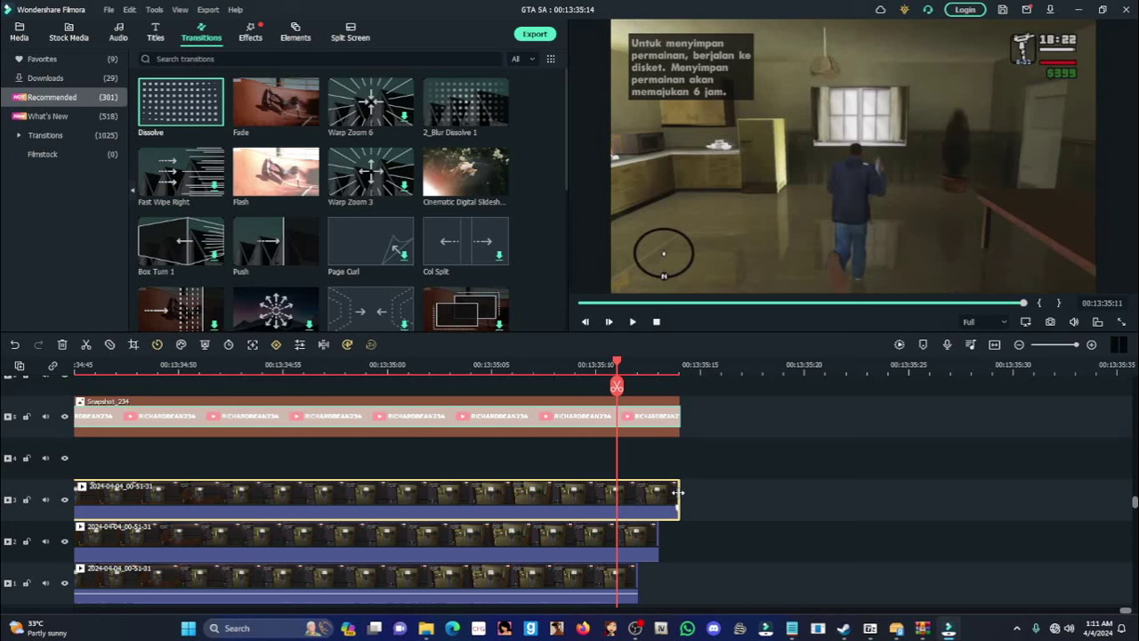
pyautogui.scroll(-1, 675, 581)
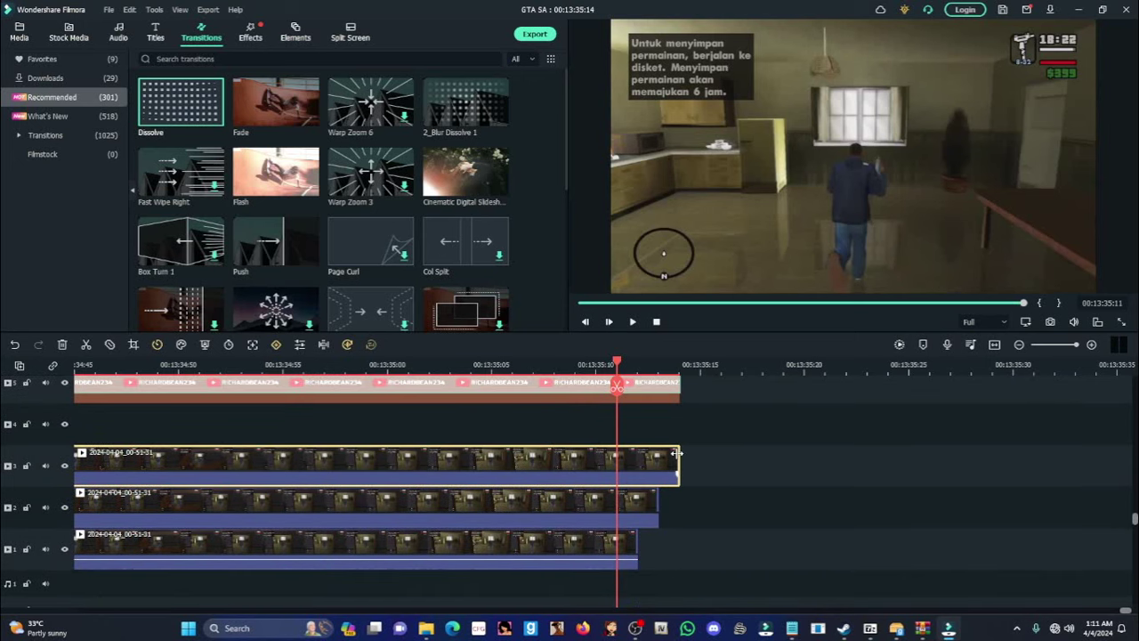
pyautogui.moveTo(680, 459); pyautogui.dragTo(638, 461)
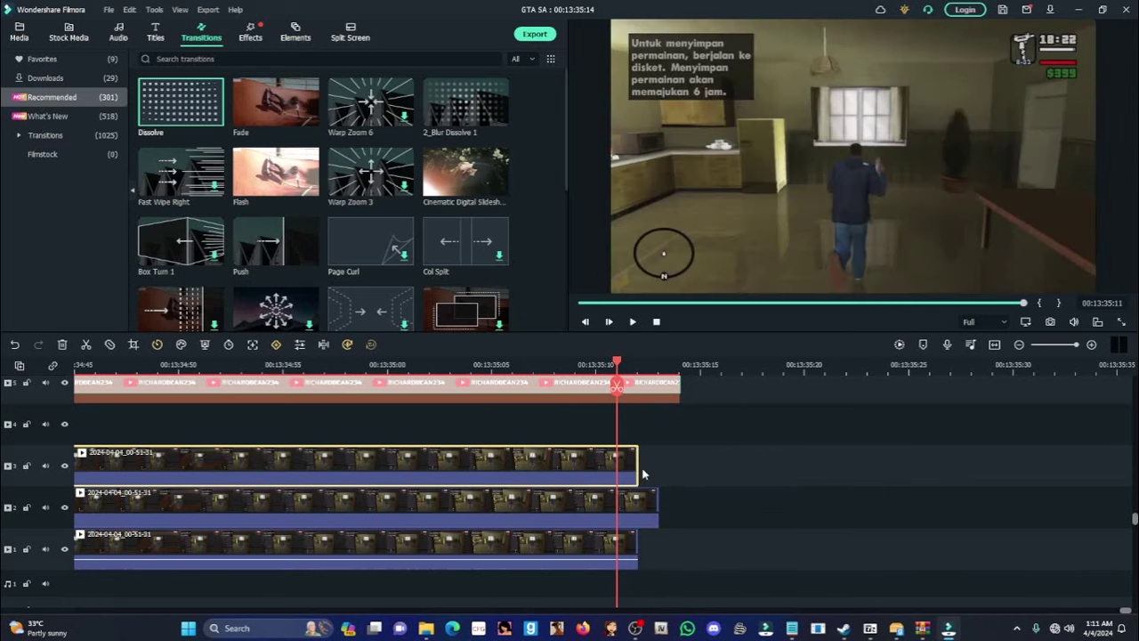
pyautogui.moveTo(659, 504); pyautogui.dragTo(637, 503)
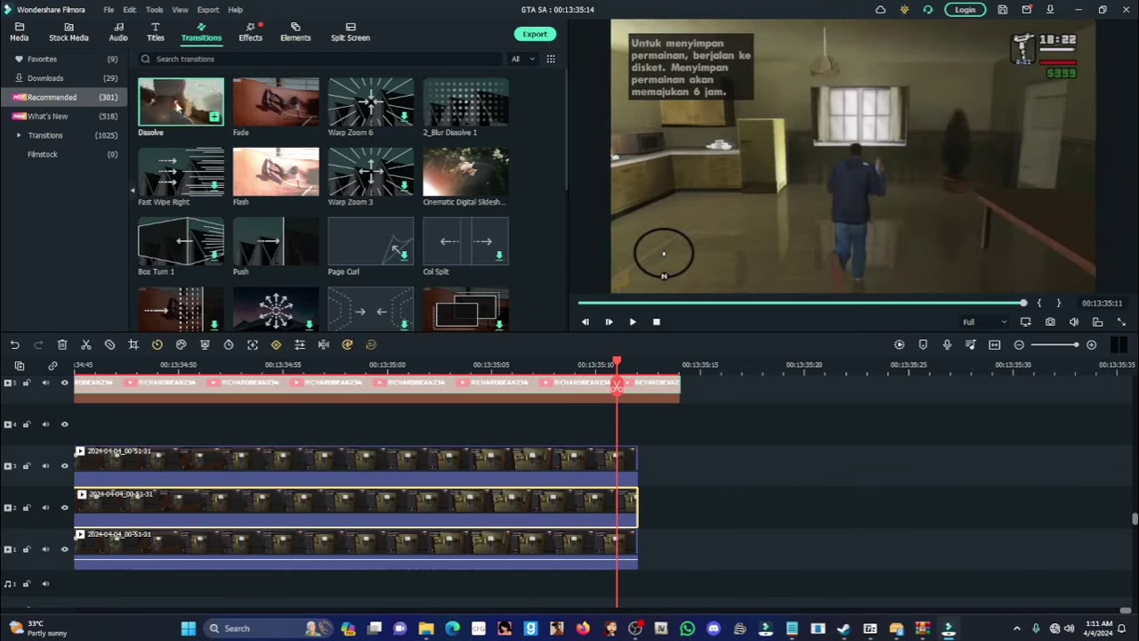
# Add a Dissolve transition to the ends of the three gameplay clips and trim the Snapshot_234 watermark to 00:13:35:12
pyautogui.moveTo(178, 105); pyautogui.dragTo(308, 553)
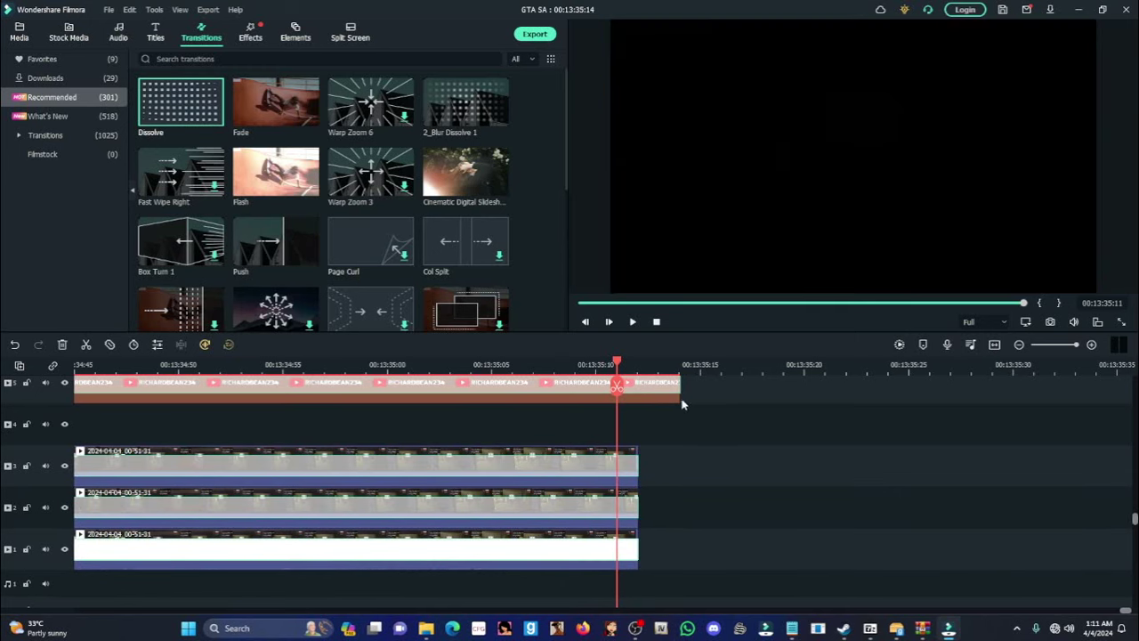
pyautogui.moveTo(682, 404); pyautogui.dragTo(637, 401)
# Place the Outro clip from the project media on track 1 directly after the gameplay clip
pyautogui.click(19, 34)
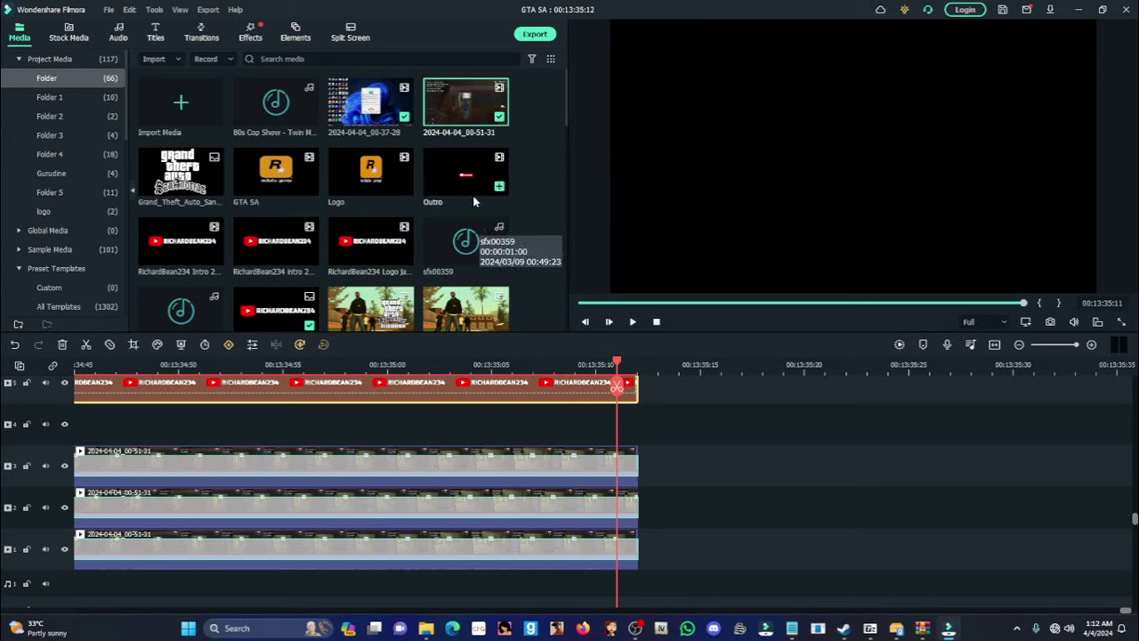
pyautogui.moveTo(463, 180); pyautogui.dragTo(657, 540)
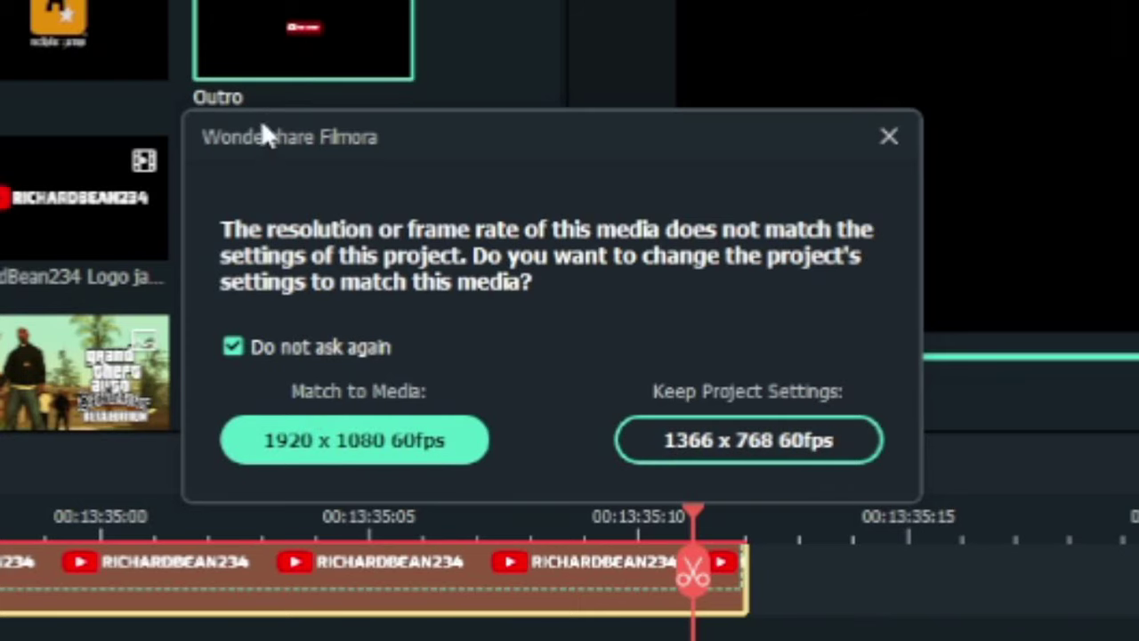
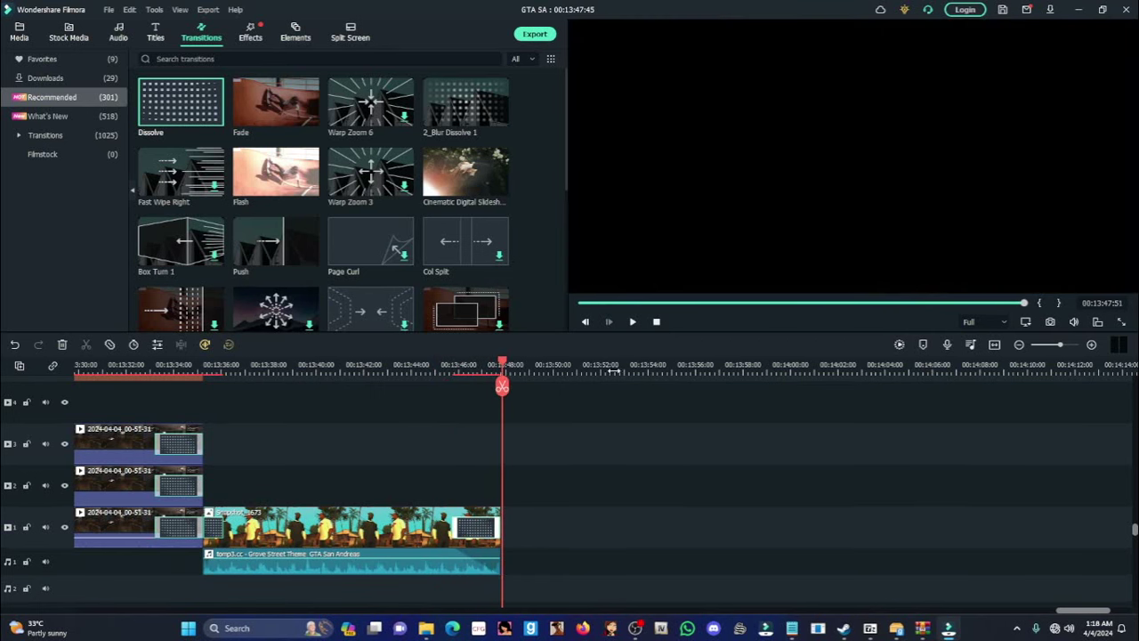
# Move the playhead to the end of the project at 00:13:47:45 and save the project
pyautogui.click(1013, 304)
pyautogui.moveTo(1013, 304); pyautogui.dragTo(1058, 299)
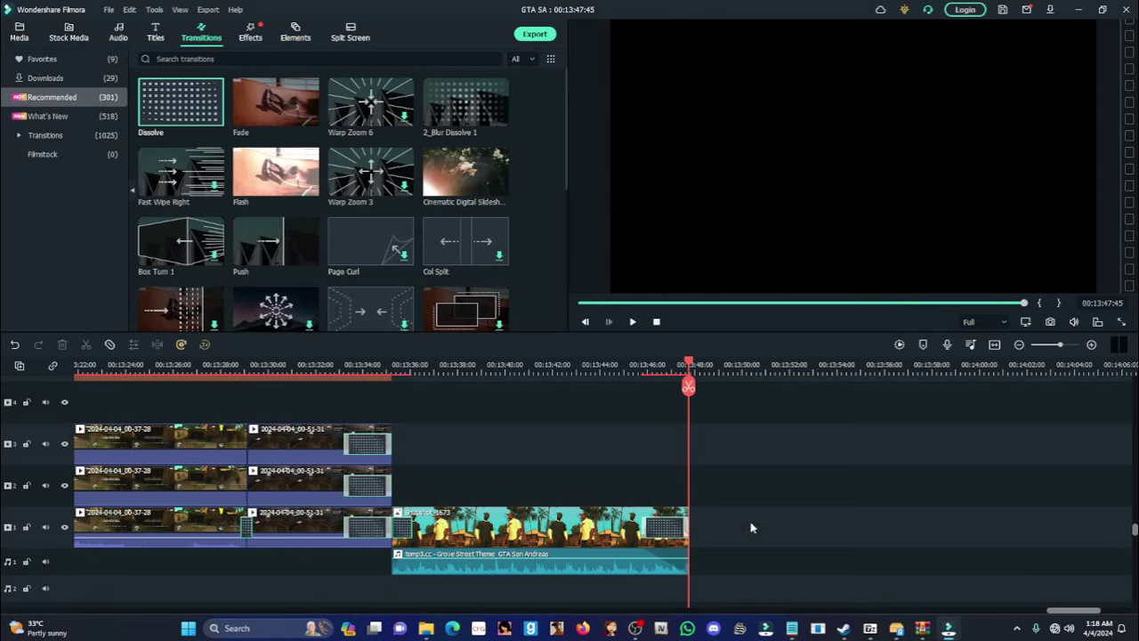
pyautogui.click(1003, 9)
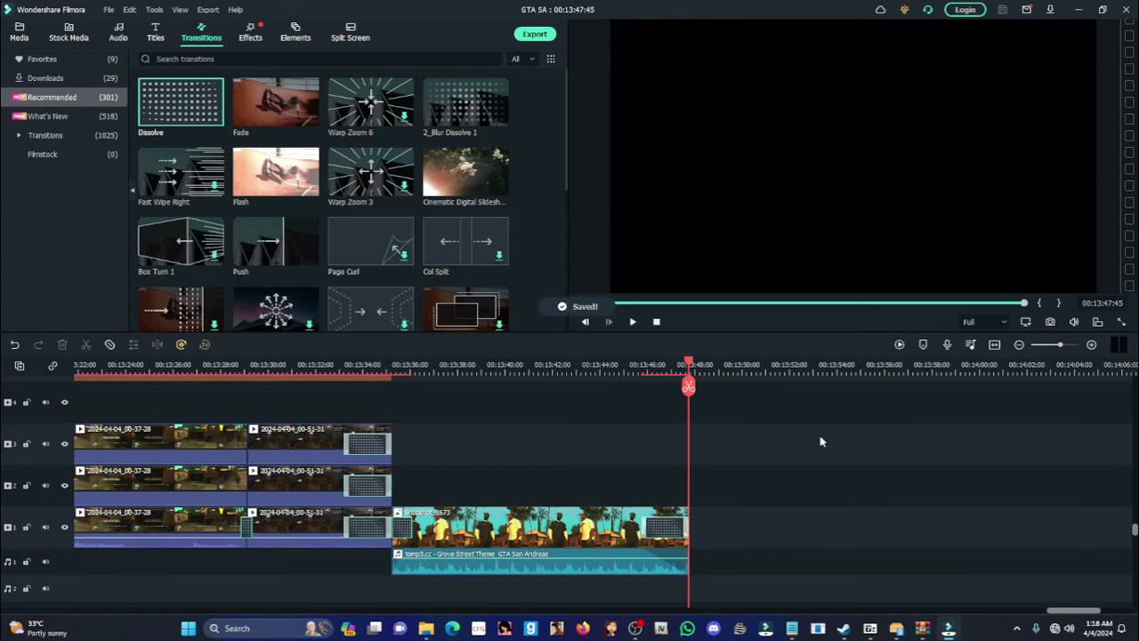
# Return the playhead to the start of the project and play the preview from 00:00:00:00
pyautogui.click(617, 304)
pyautogui.moveTo(618, 304); pyautogui.dragTo(487, 303)
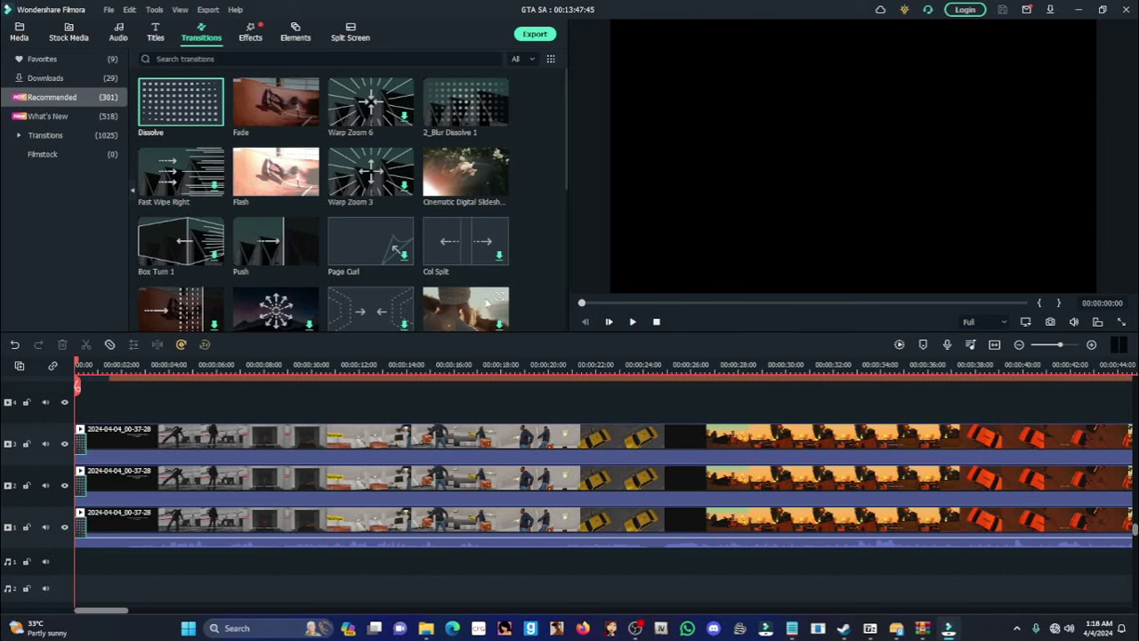
pyautogui.press('space')
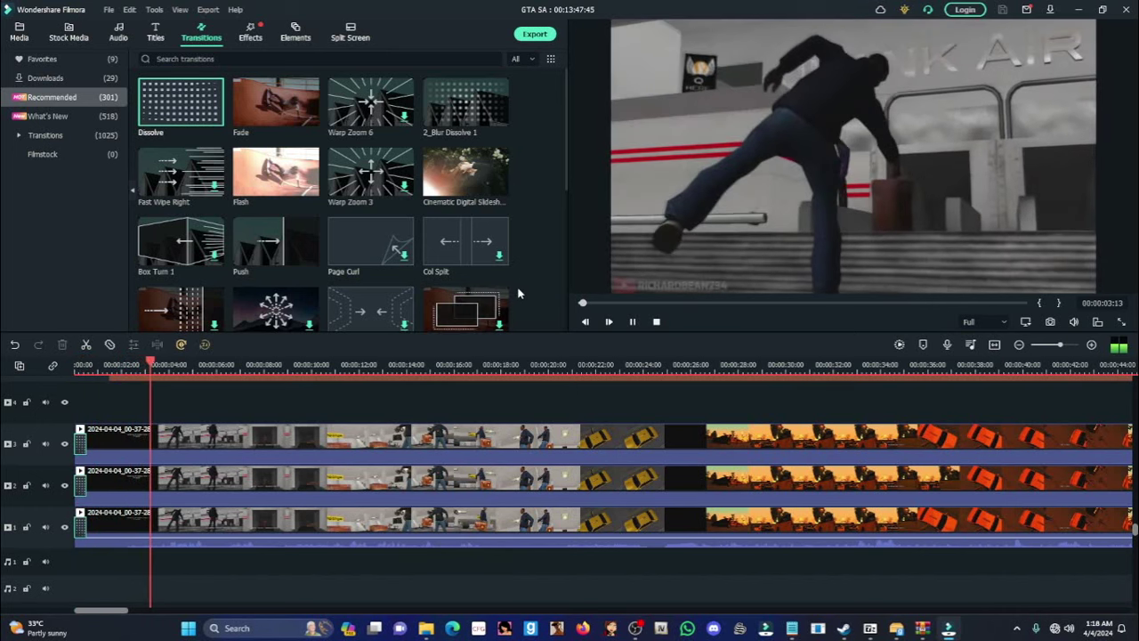
# Check the audio settings of the first gameplay clip on track 3 and on track 1
pyautogui.click(224, 450)
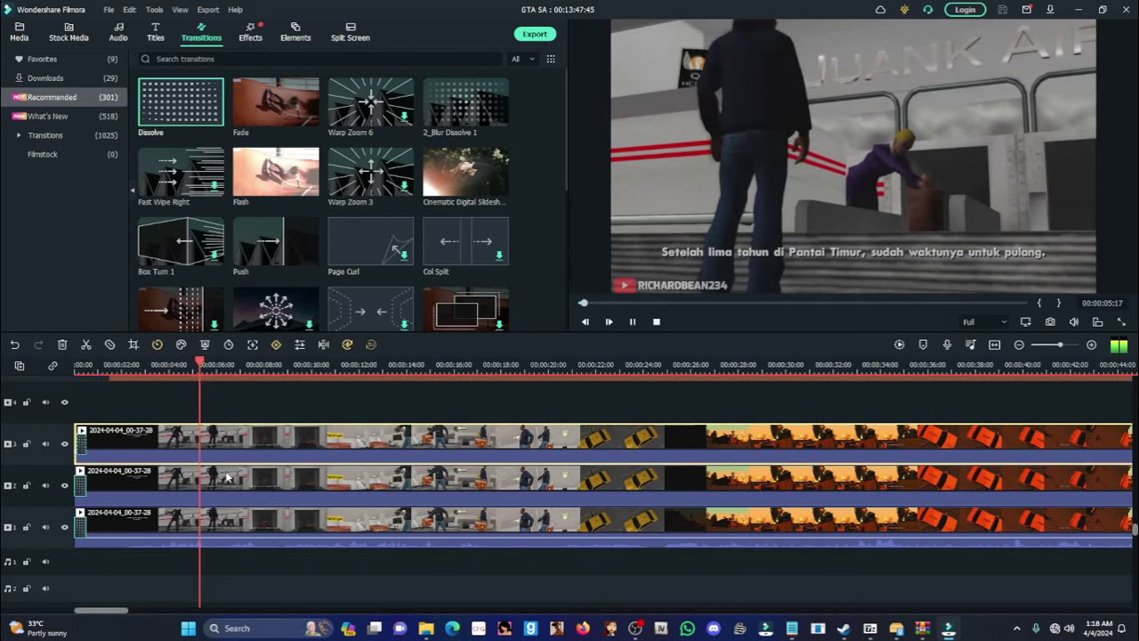
pyautogui.doubleClick(223, 436)
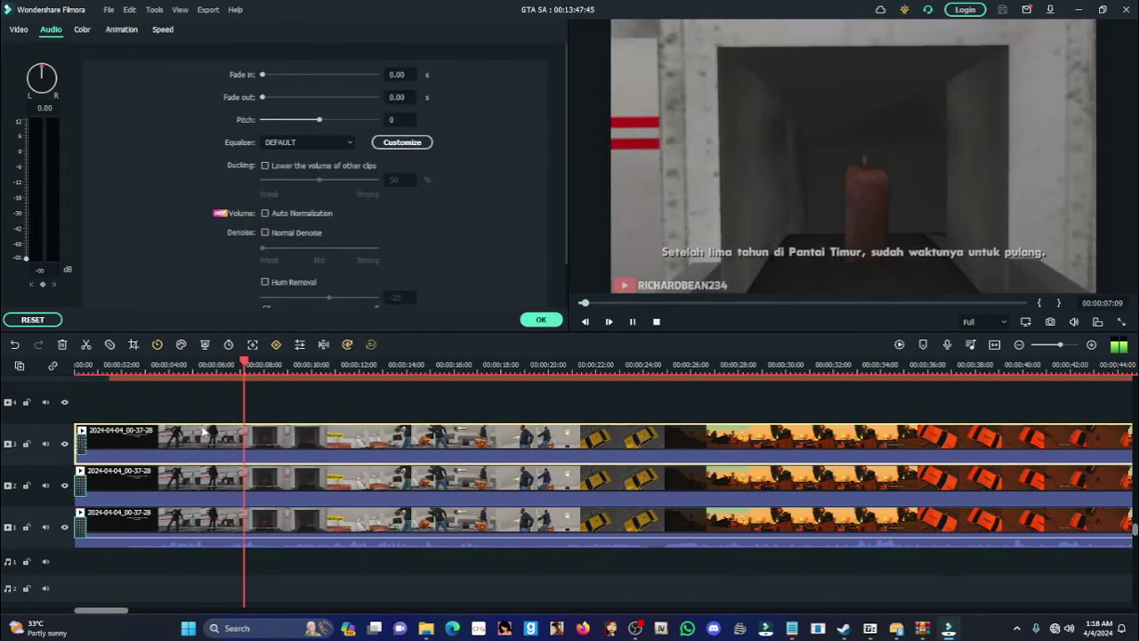
pyautogui.click(541, 320)
pyautogui.doubleClick(508, 524)
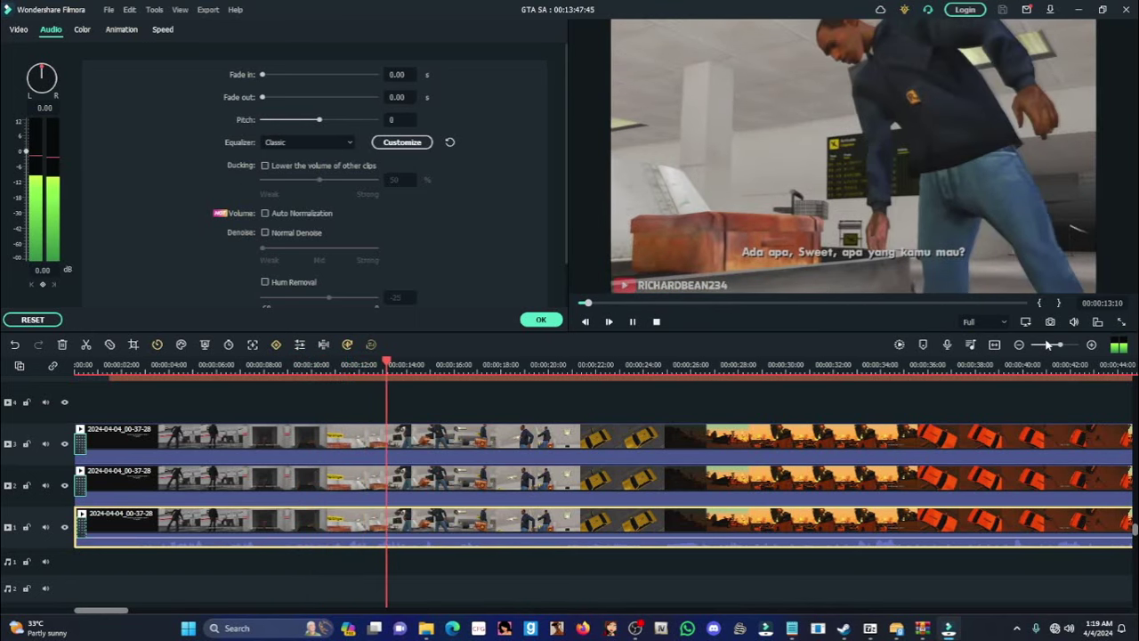
# Stop playback and examine the joint between the two gameplay recordings at 00:13:29:06 on the three tracks
pyautogui.click(1045, 345)
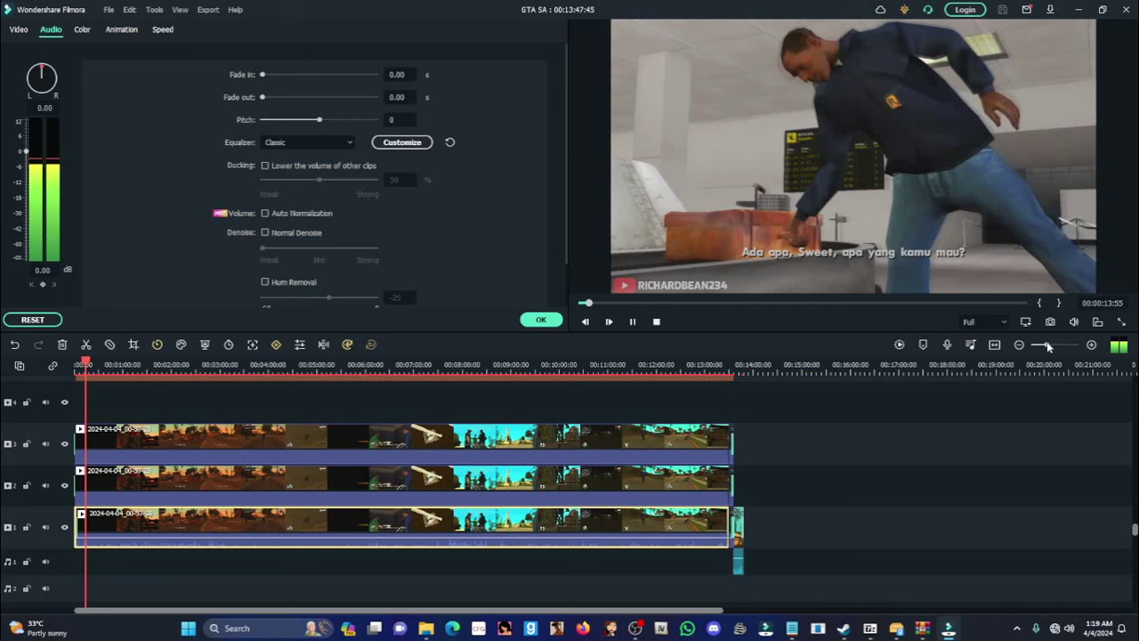
pyautogui.click(86, 385)
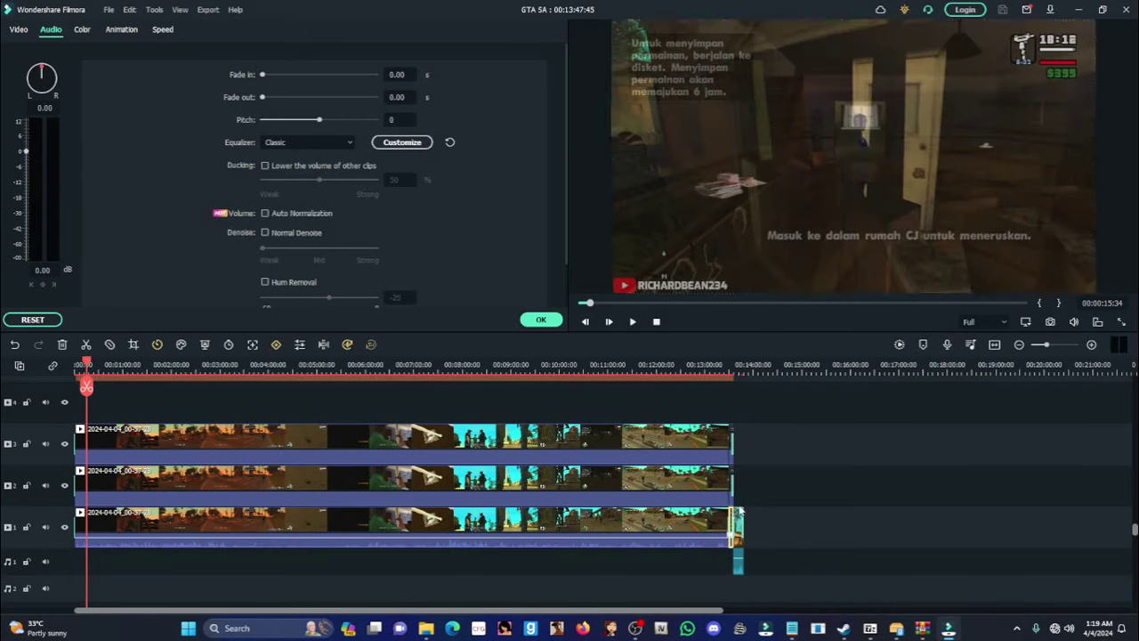
pyautogui.click(731, 367)
pyautogui.moveTo(1068, 345); pyautogui.dragTo(1081, 341)
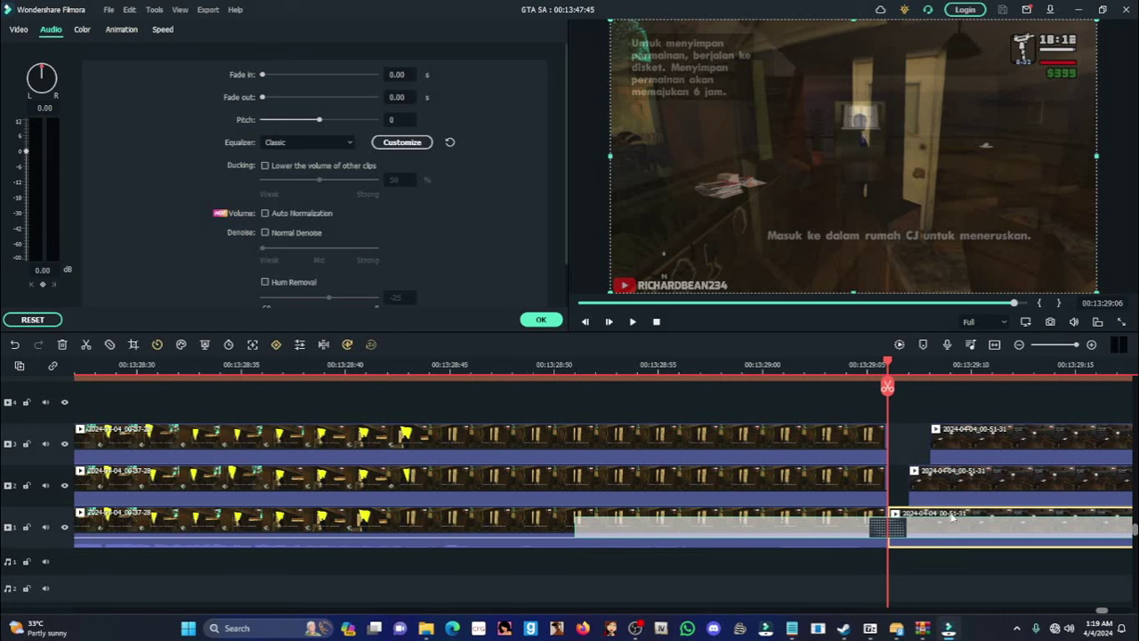
pyautogui.click(1059, 346)
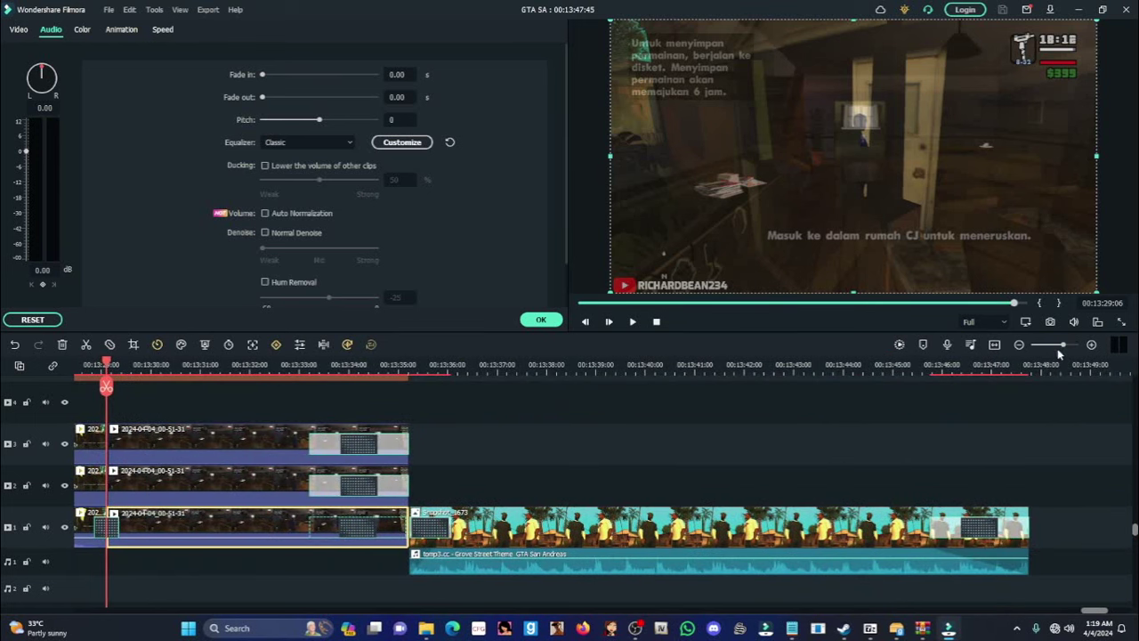
# Check the settings of the Dissolve ending the track 1 gameplay clip and preview the video from that transition
pyautogui.click(341, 528)
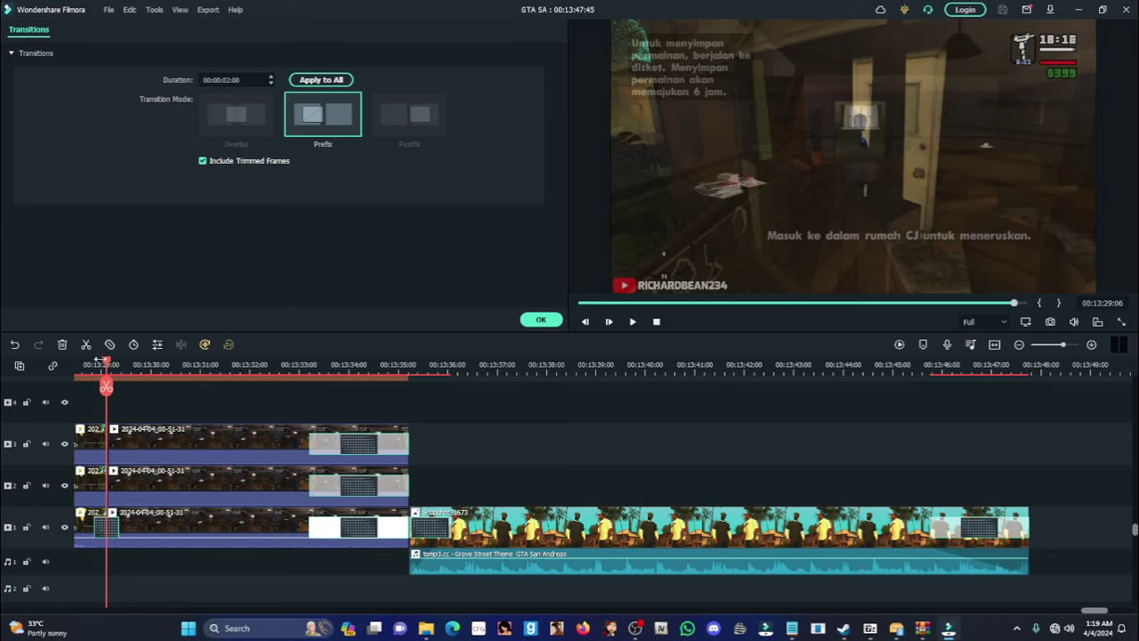
pyautogui.moveTo(103, 361); pyautogui.dragTo(308, 390)
pyautogui.press('space')
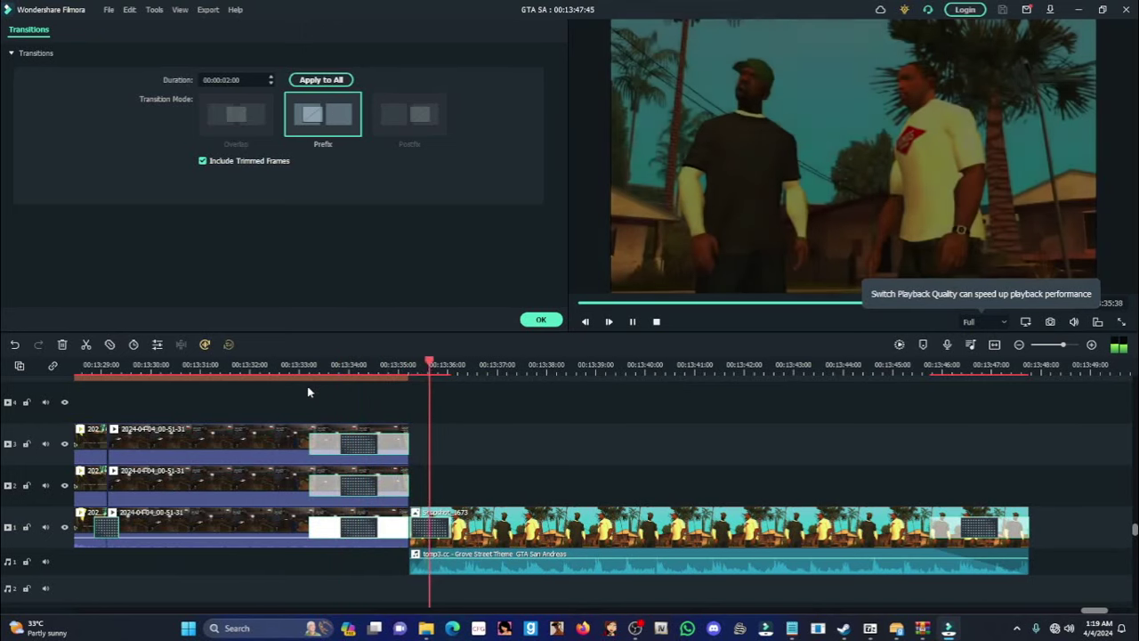
pyautogui.click(540, 320)
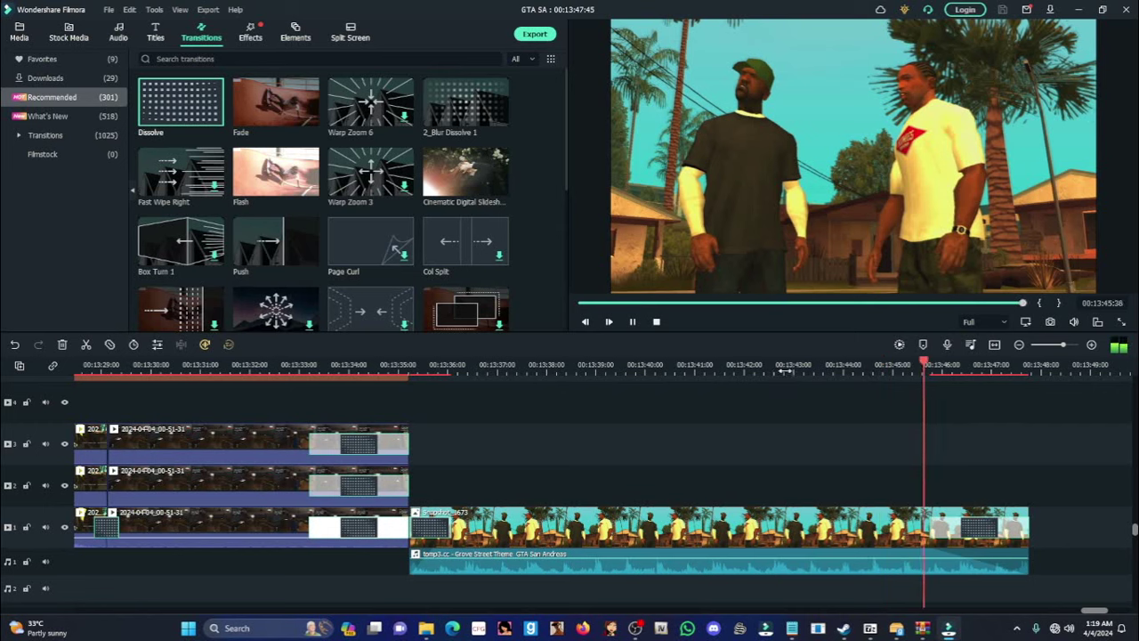
pyautogui.click(951, 629)
pyautogui.click(951, 628)
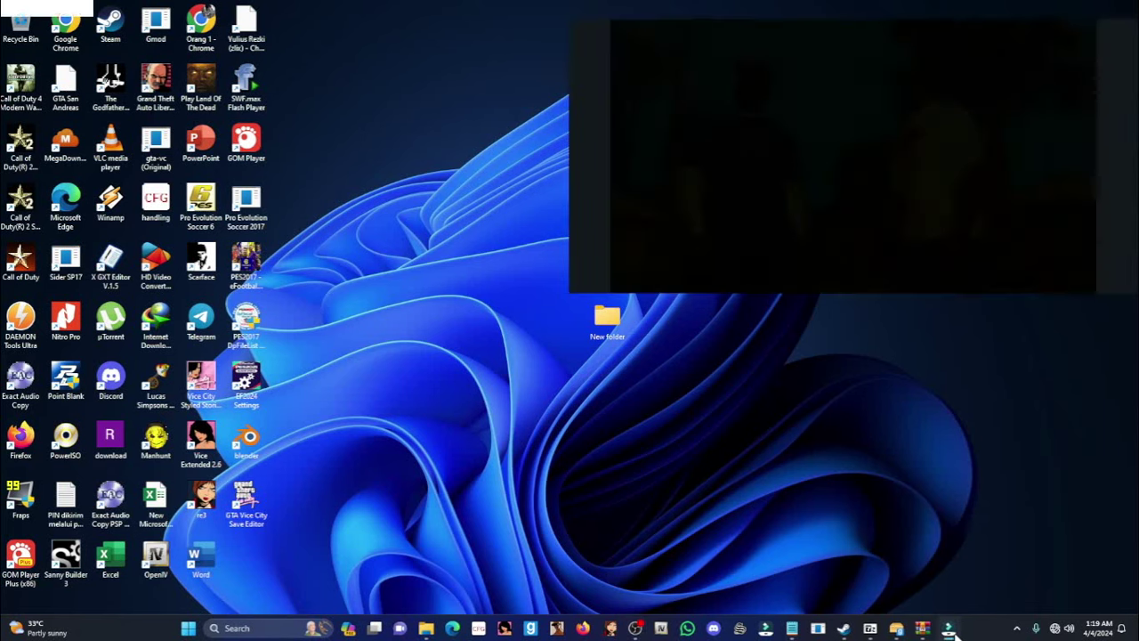
pyautogui.moveTo(951, 628)
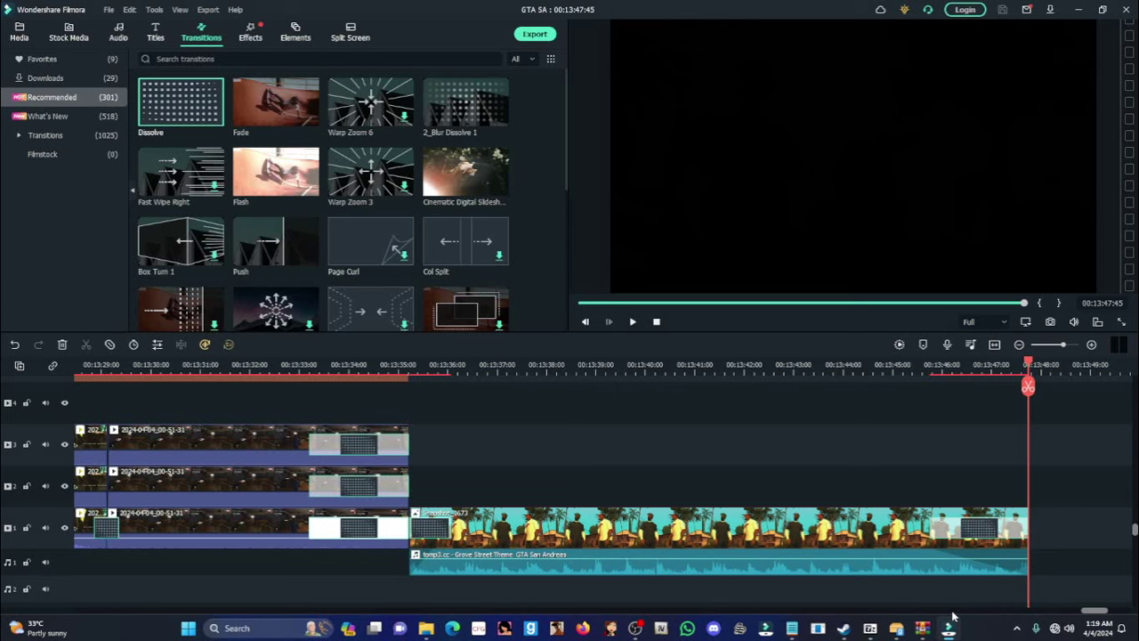
# Scrub the preview from the start of the project to its end
pyautogui.click(584, 322)
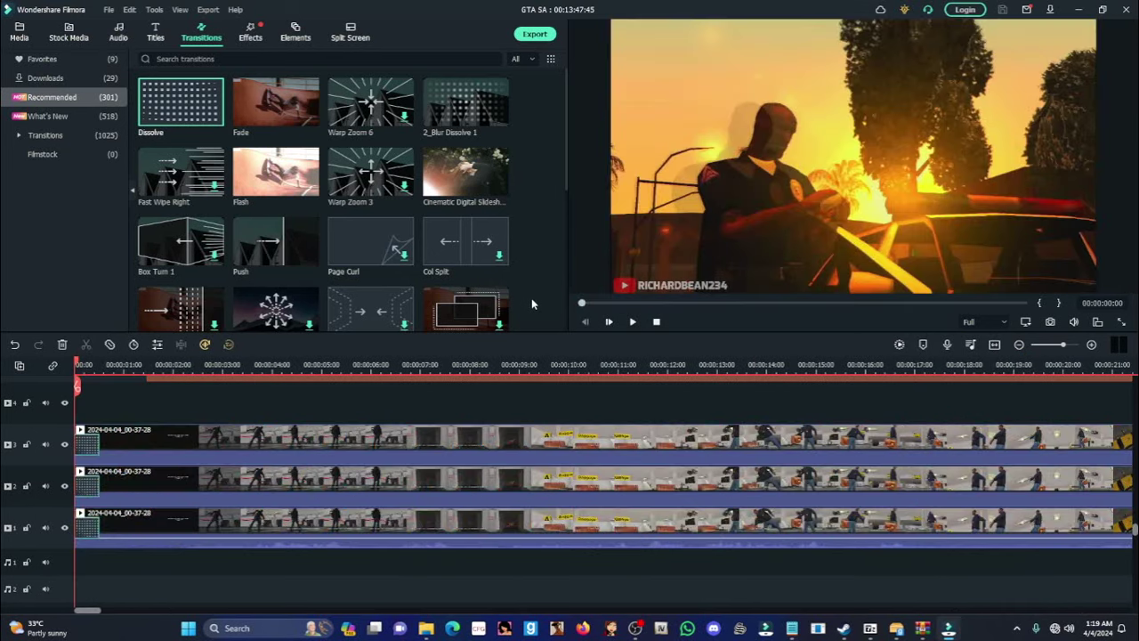
pyautogui.moveTo(581, 303); pyautogui.dragTo(1059, 302)
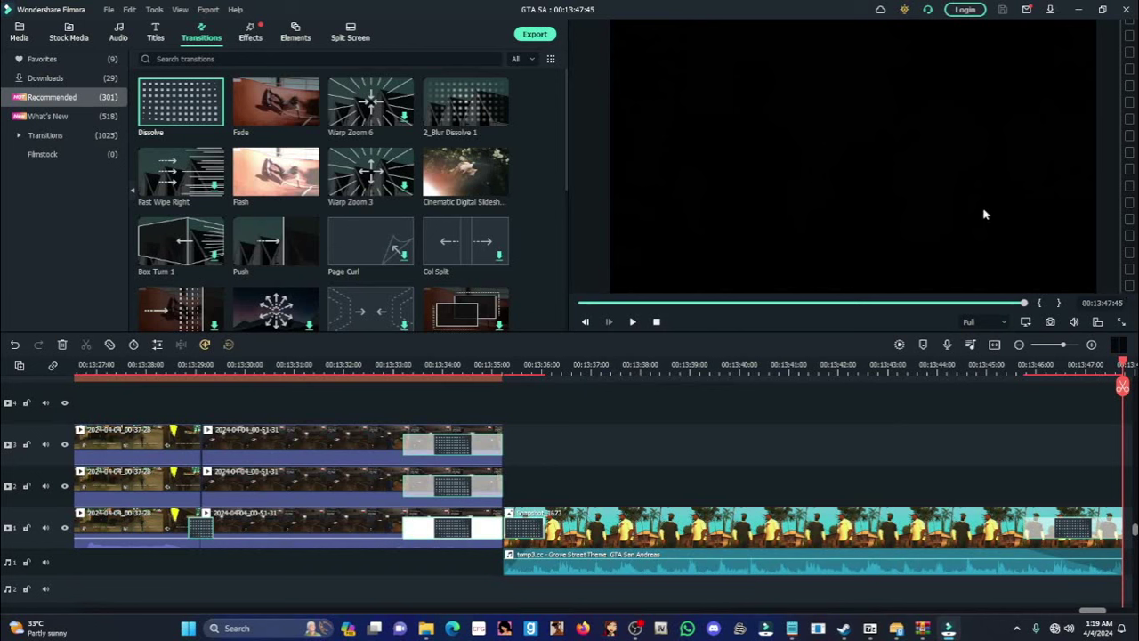
pyautogui.click(718, 367)
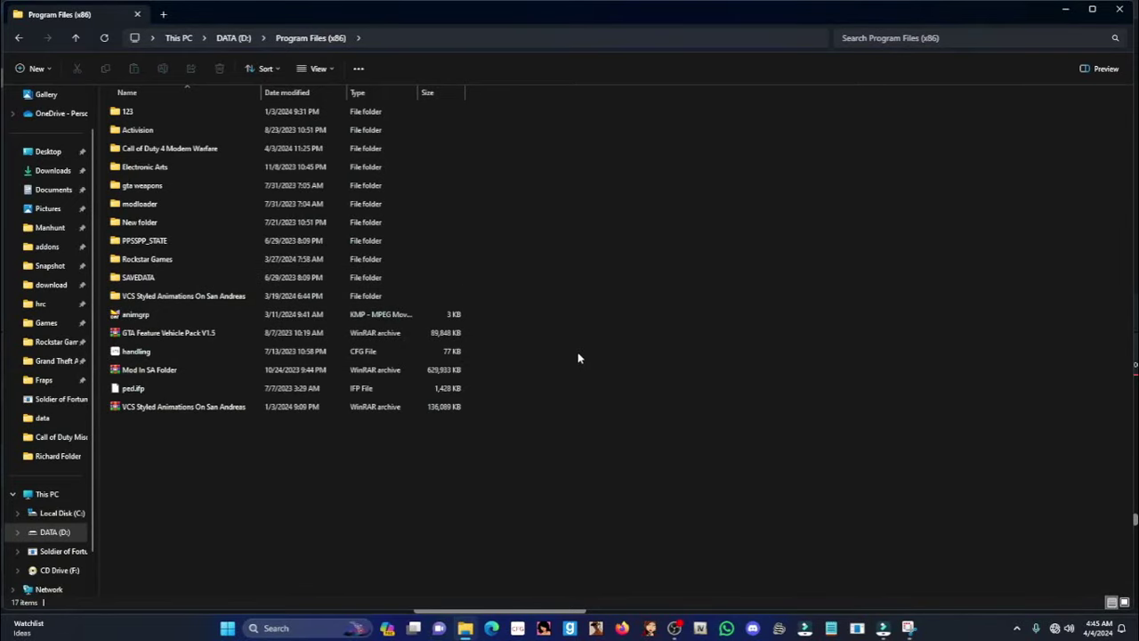
# In File Explorer, open the Rockstar Games folder, reverse its name sorting and open the GTA San Andreas folder
pyautogui.doubleClick(301, 264)
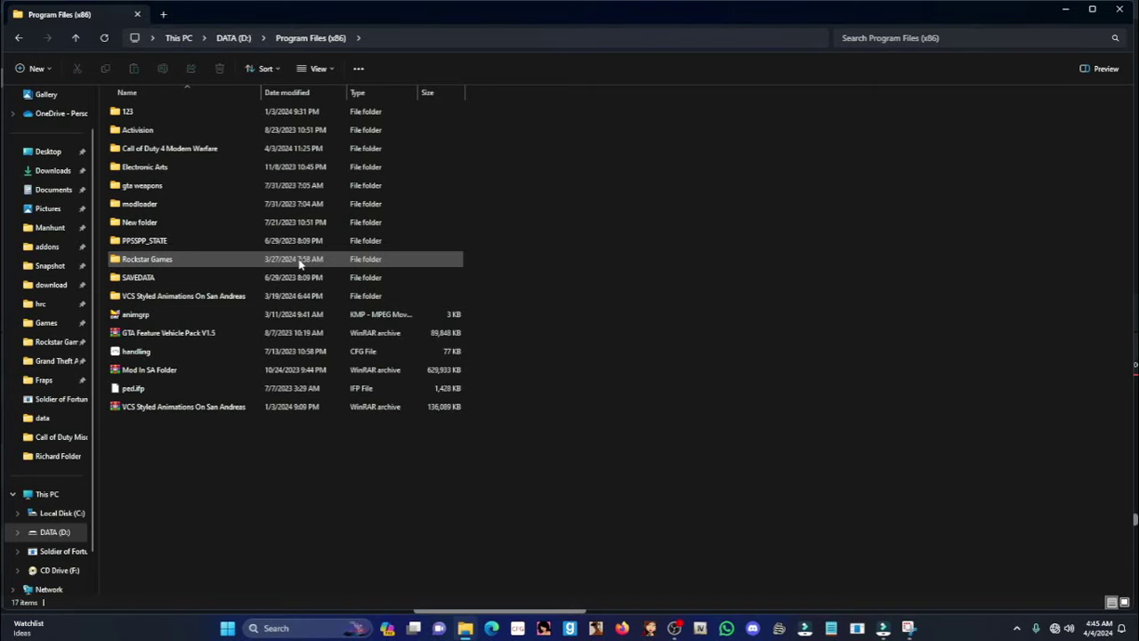
pyautogui.click(314, 369)
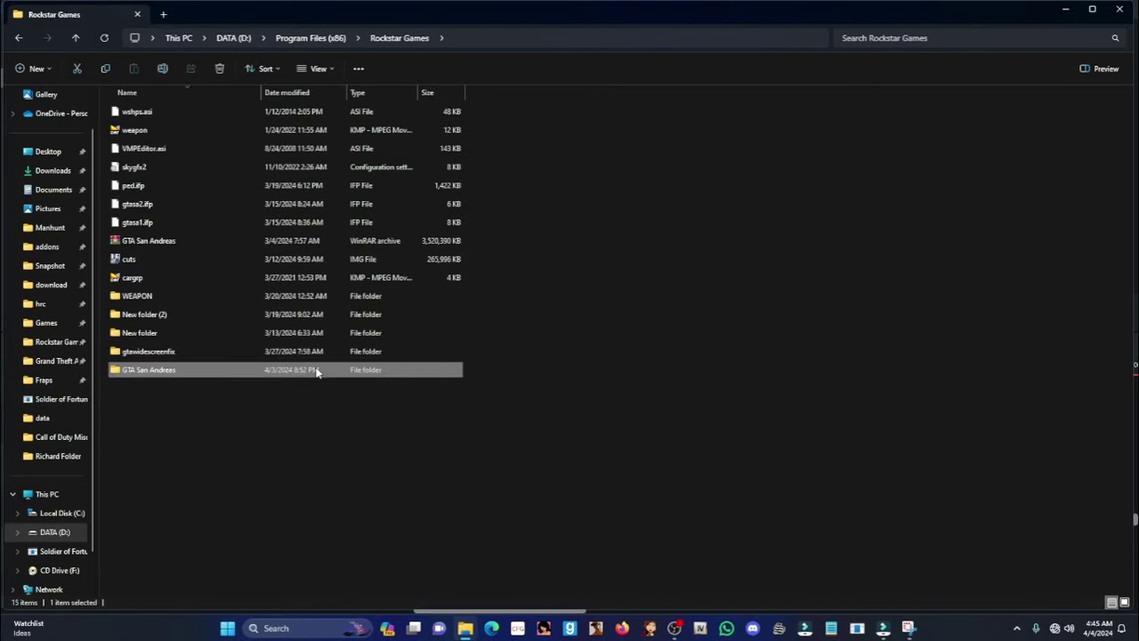
pyautogui.click(145, 95)
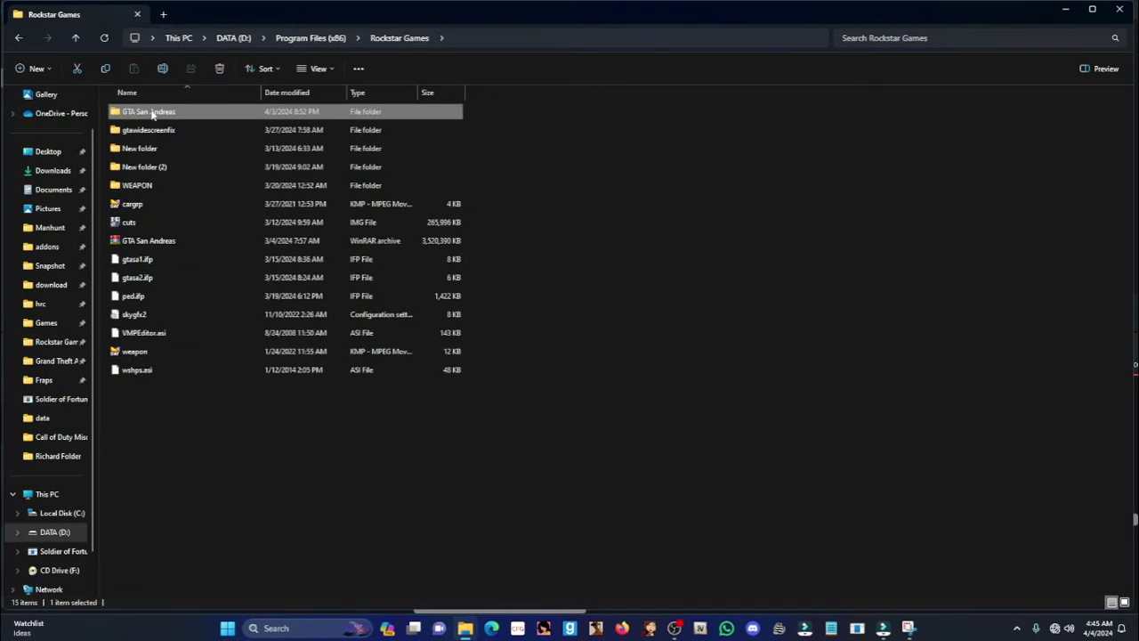
pyautogui.doubleClick(151, 112)
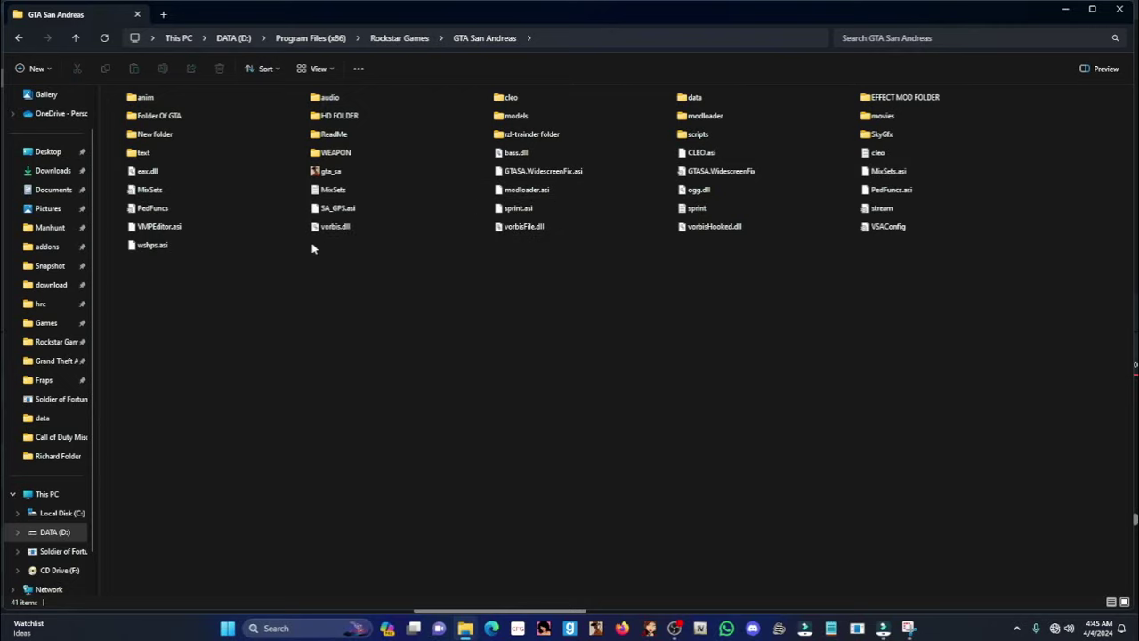
# Open the MixSets configuration file in the GTA San Andreas folder, maximize its window and view the Mod and System settings
pyautogui.doubleClick(138, 191)
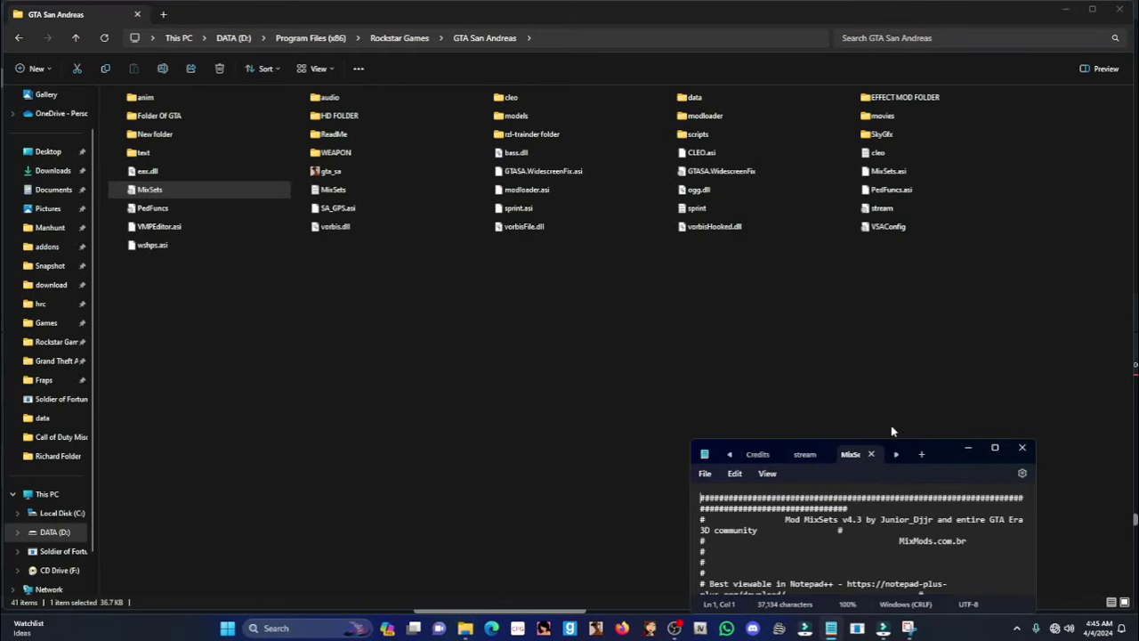
pyautogui.click(995, 449)
pyautogui.scroll(-3, 383, 396)
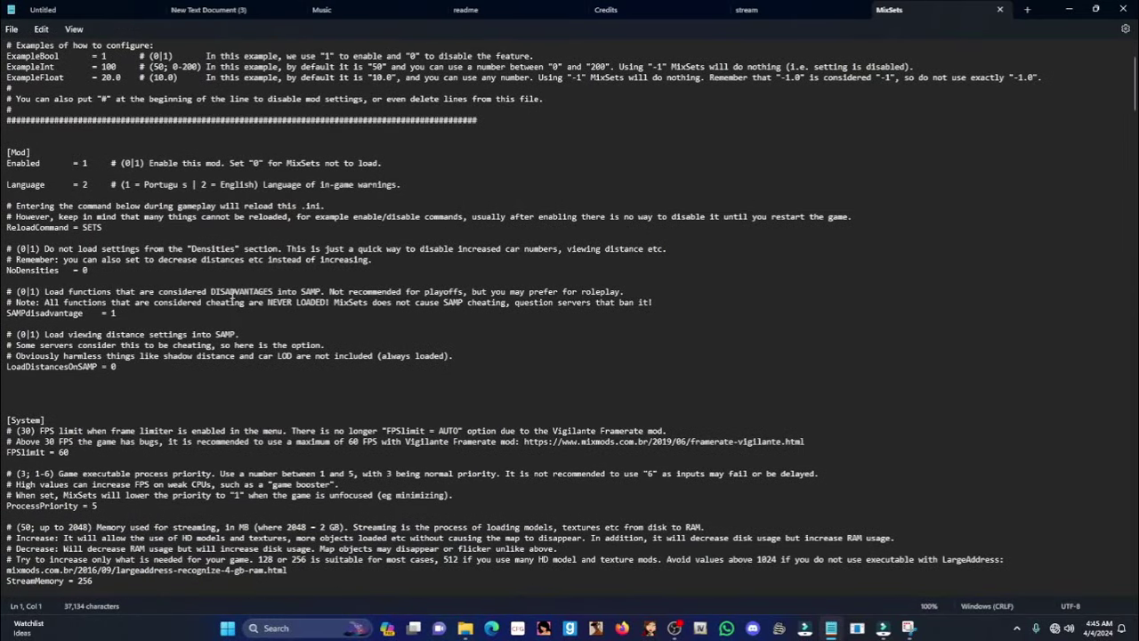
pyautogui.scroll(-1, 72, 356)
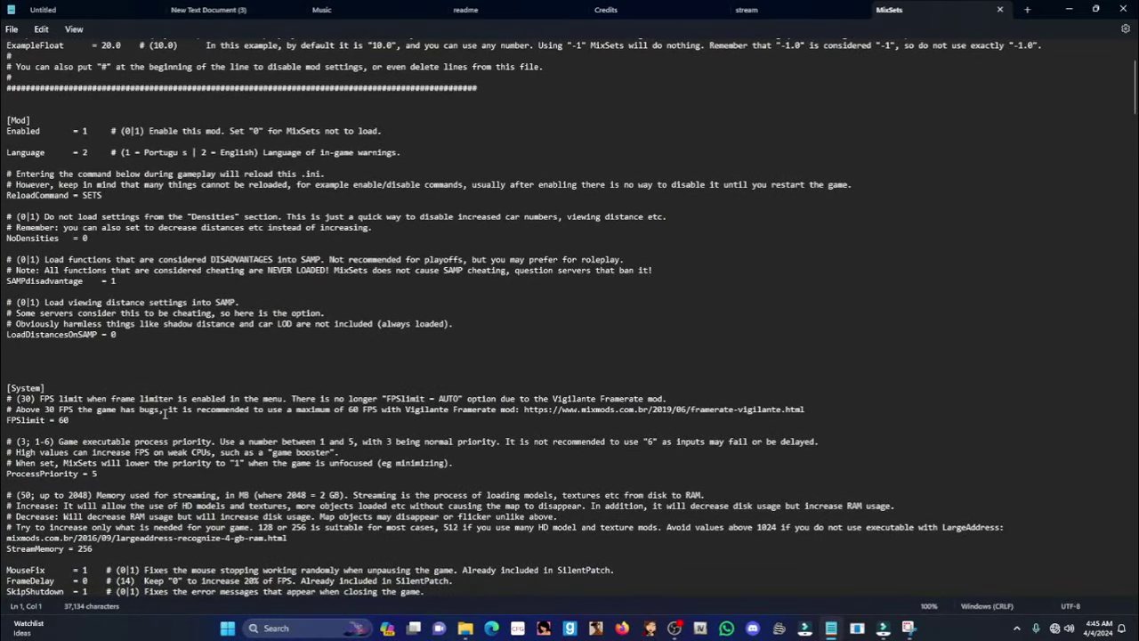
# Search the MixSets file for "3D" and go to the match in the Special effects section
pyautogui.hotkey('ctrl', 'f')
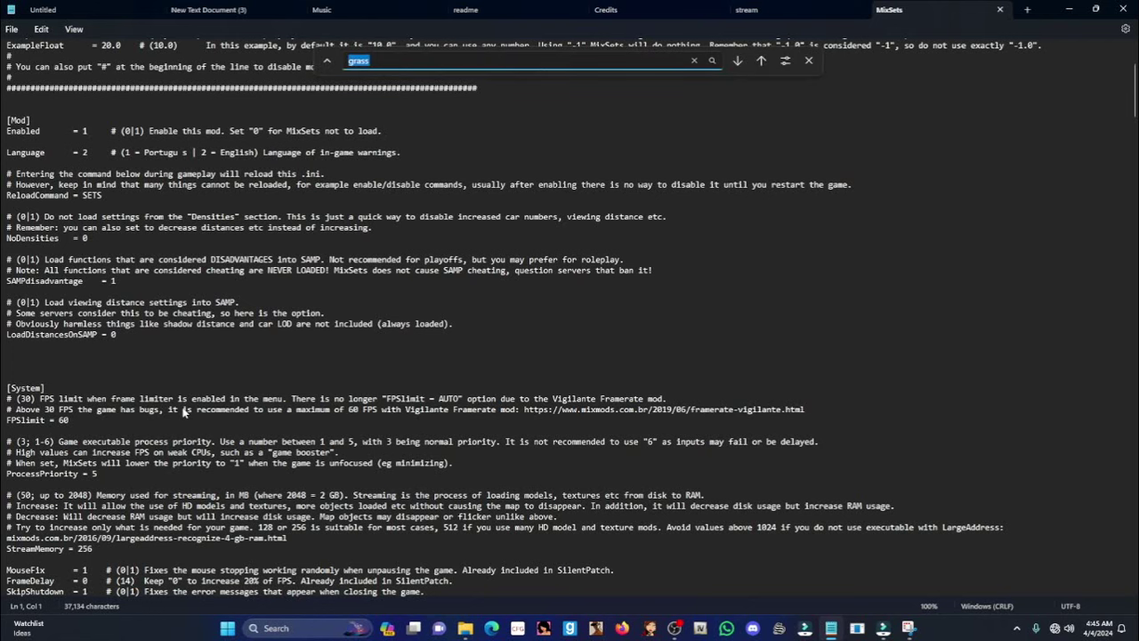
pyautogui.write('30')
pyautogui.press('Return')
pyautogui.press('Escape')
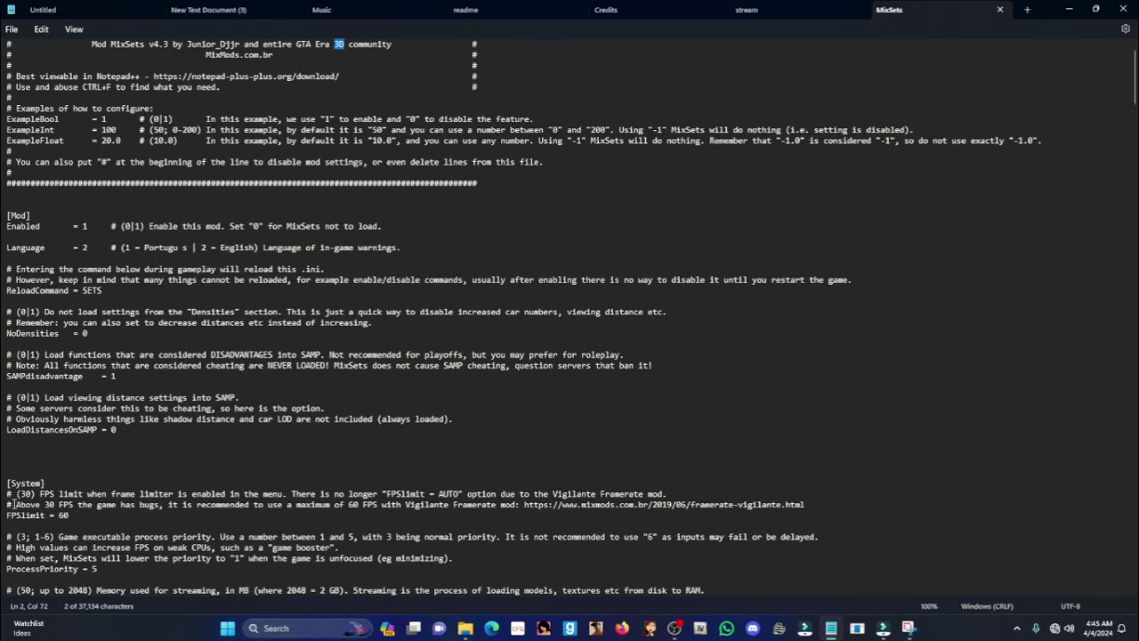
pyautogui.scroll(-2, 70, 475)
pyautogui.hotkey('ctrl', 'f')
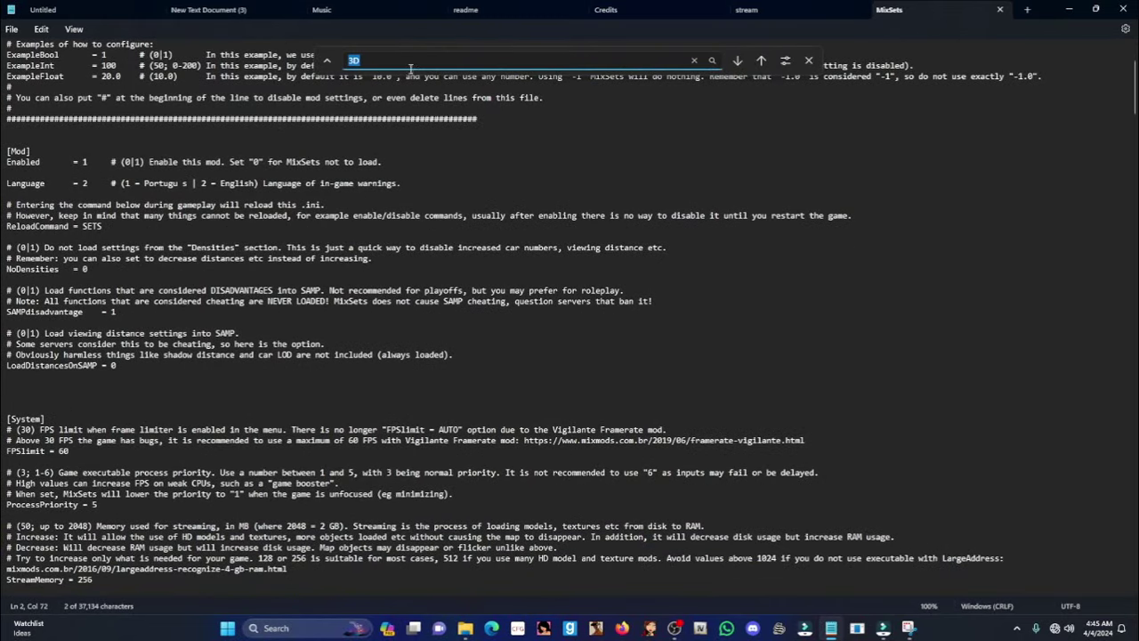
pyautogui.click(737, 61)
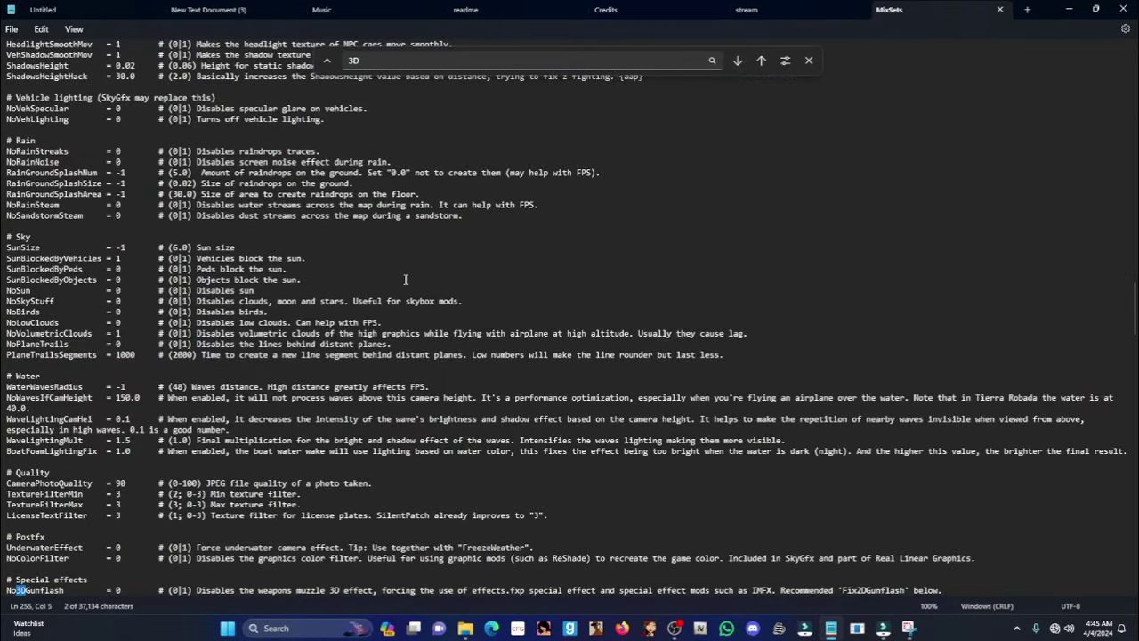
pyautogui.scroll(-3, 227, 426)
# Highlight the Fix2DGunflash setting name and look through the special effects, tire effects and other settings around it
pyautogui.click(83, 505)
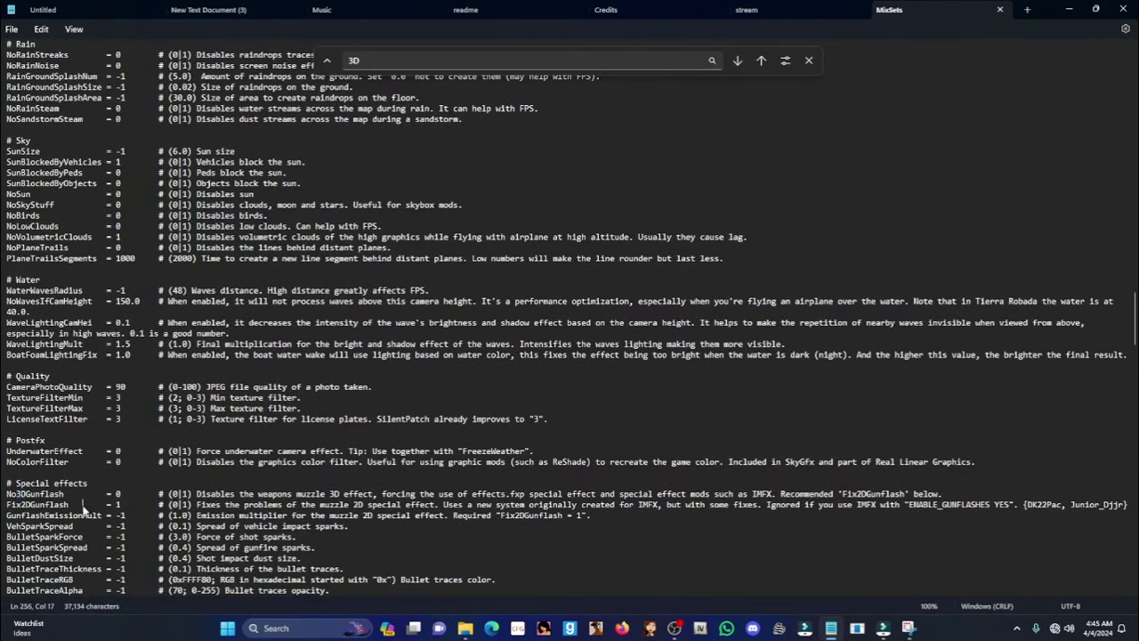
pyautogui.moveTo(83, 505); pyautogui.dragTo(7, 507)
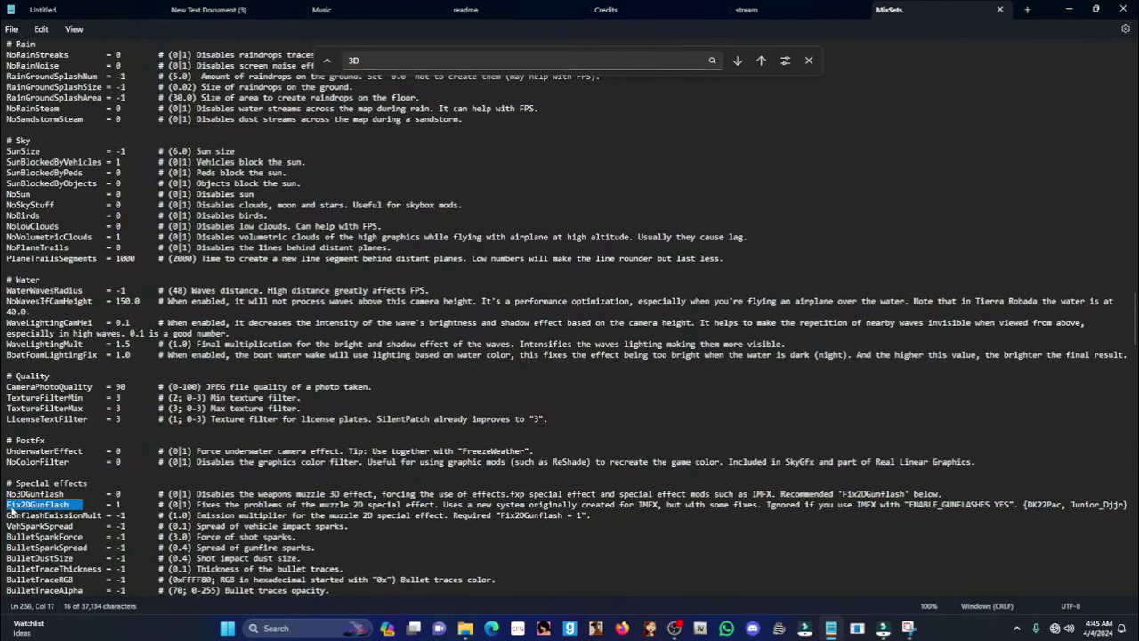
pyautogui.click(12, 507)
pyautogui.click(6, 505)
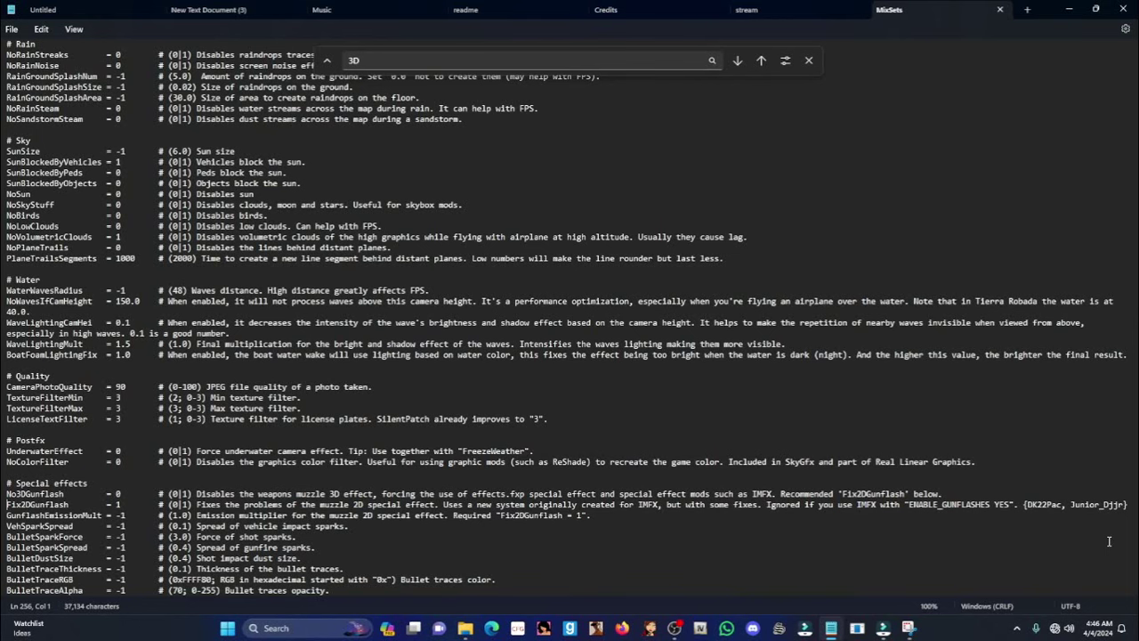
pyautogui.scroll(-4, 388, 501)
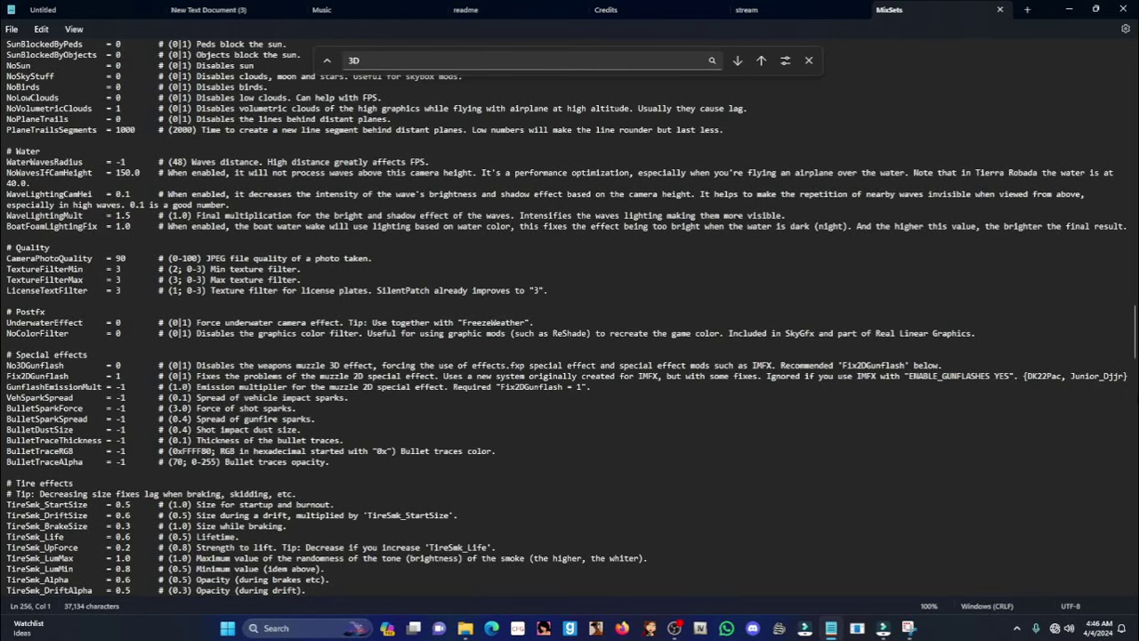
pyautogui.scroll(-9, 488, 442)
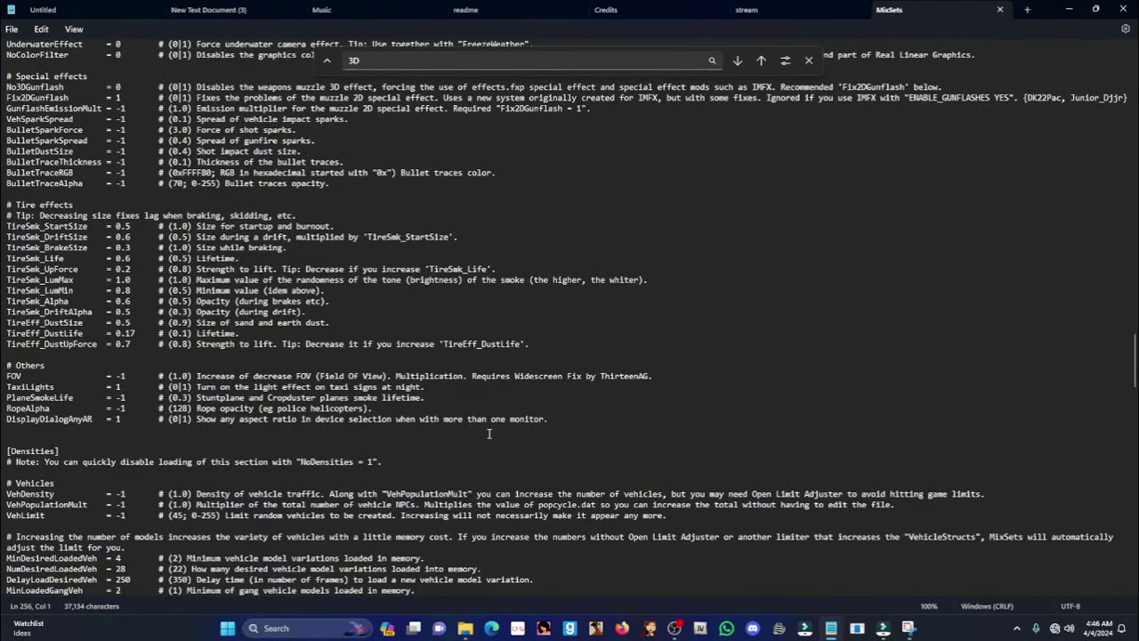
# Search the MixSets file for "Impact" and check the first match among the special effects
pyautogui.hotkey('ctrl', 'f')
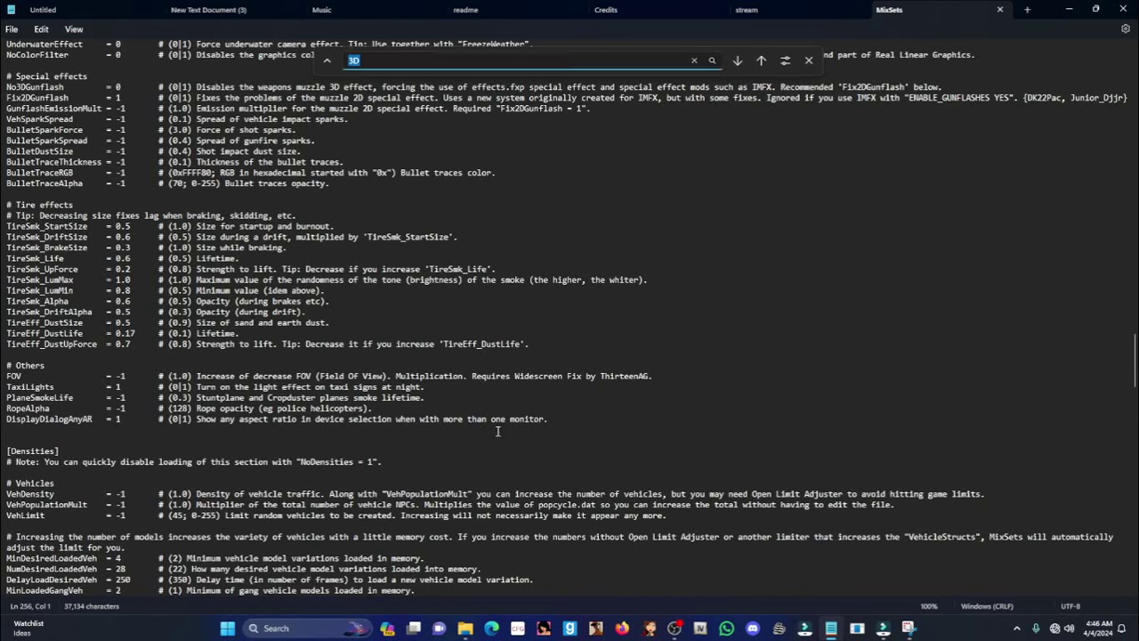
pyautogui.write('ICM')
pyautogui.press('BackSpace')
pyautogui.press('BackSpace')
pyautogui.write('Impa')
pyautogui.press('Return')
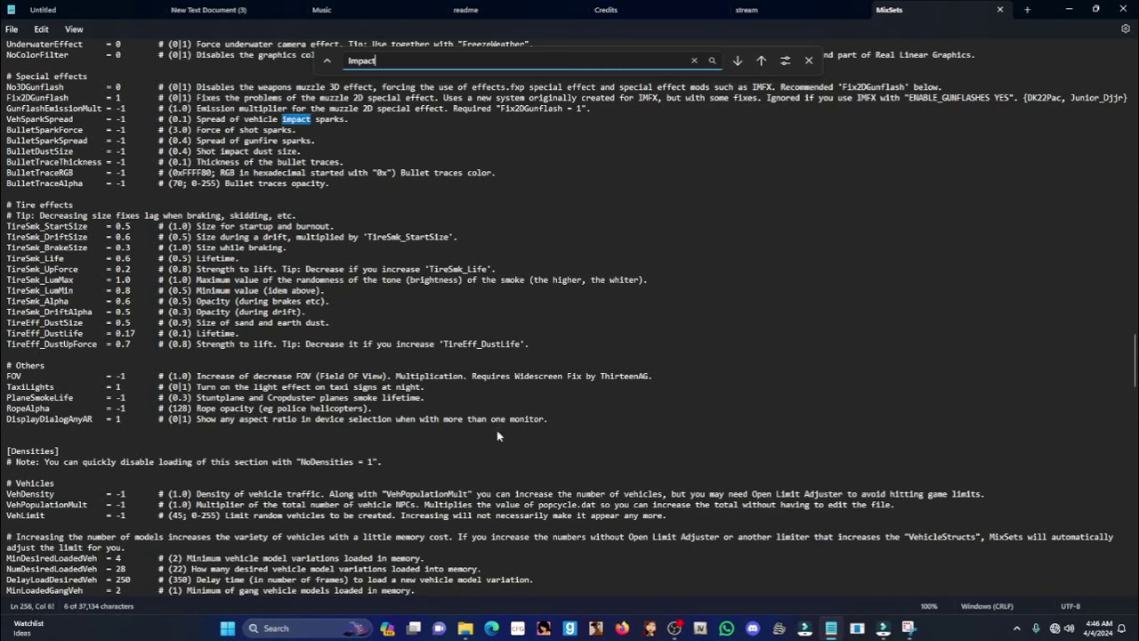
pyautogui.click(423, 159)
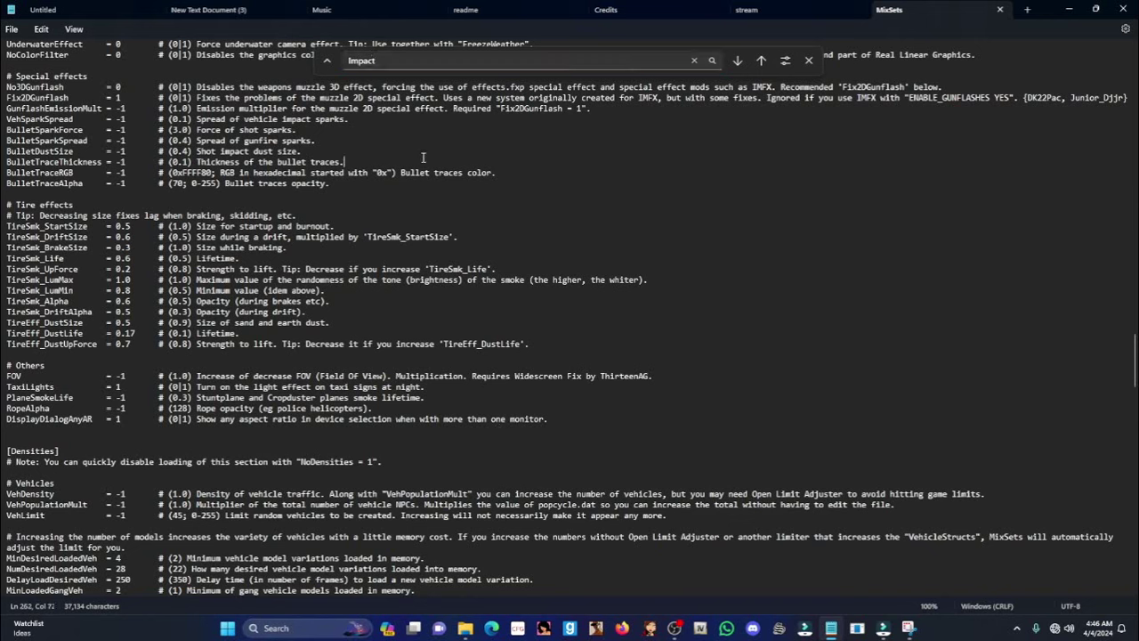
# Step through the further "Impact" matches until the Running over physics section with BikePedImpact
pyautogui.click(737, 61)
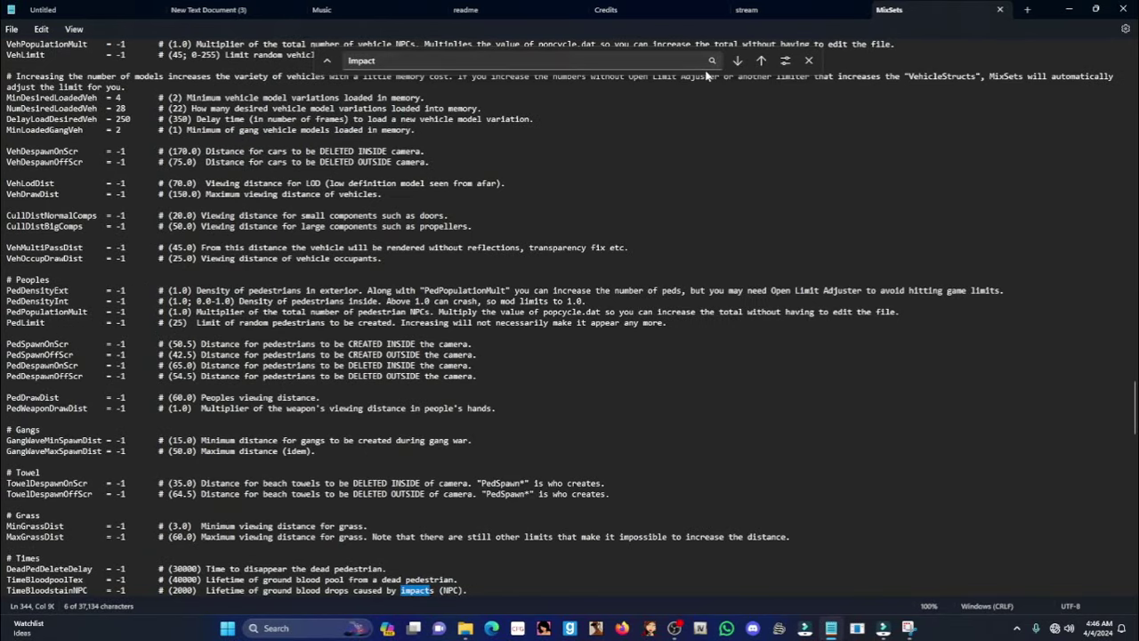
pyautogui.click(739, 60)
pyautogui.click(739, 61)
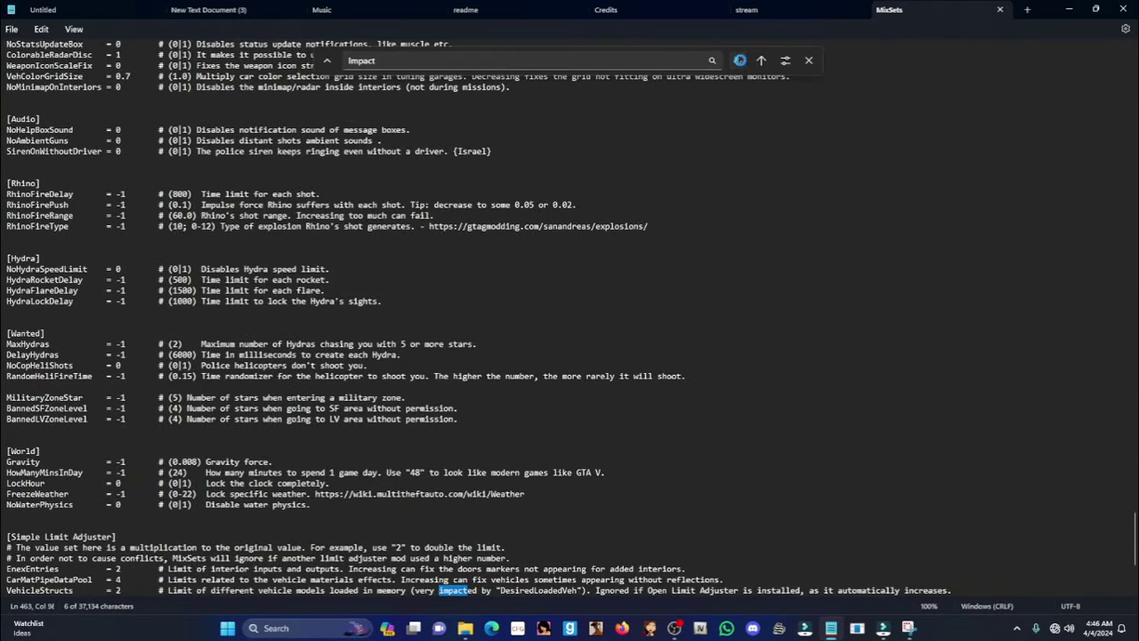
pyautogui.click(739, 60)
pyautogui.click(739, 61)
pyautogui.click(739, 61)
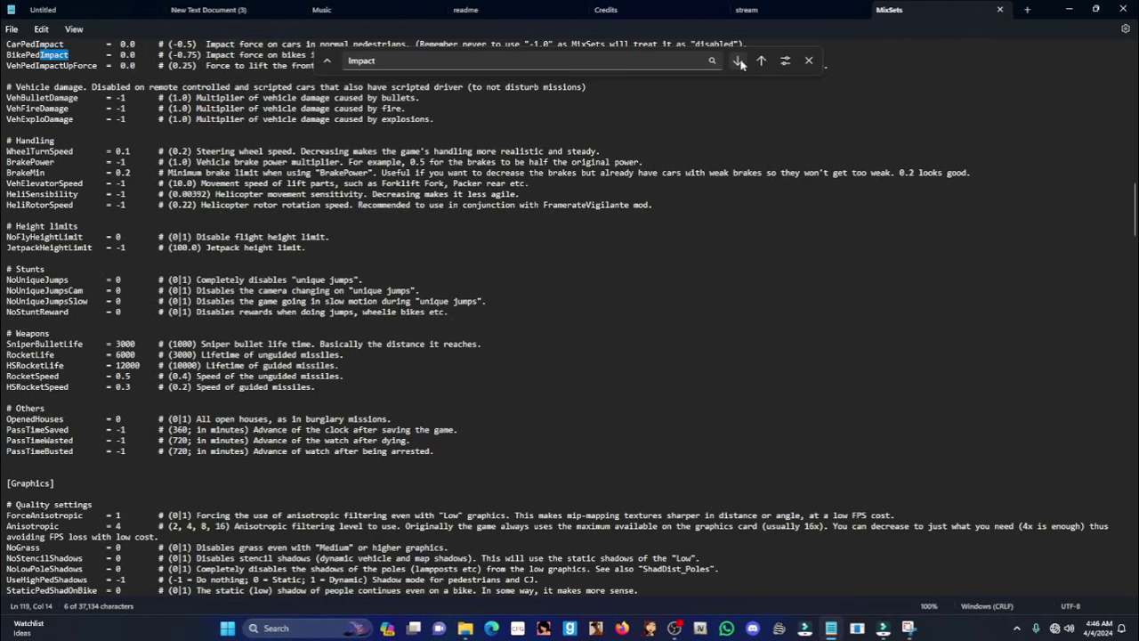
pyautogui.scroll(3, 27, 178)
pyautogui.scroll(2, 27, 178)
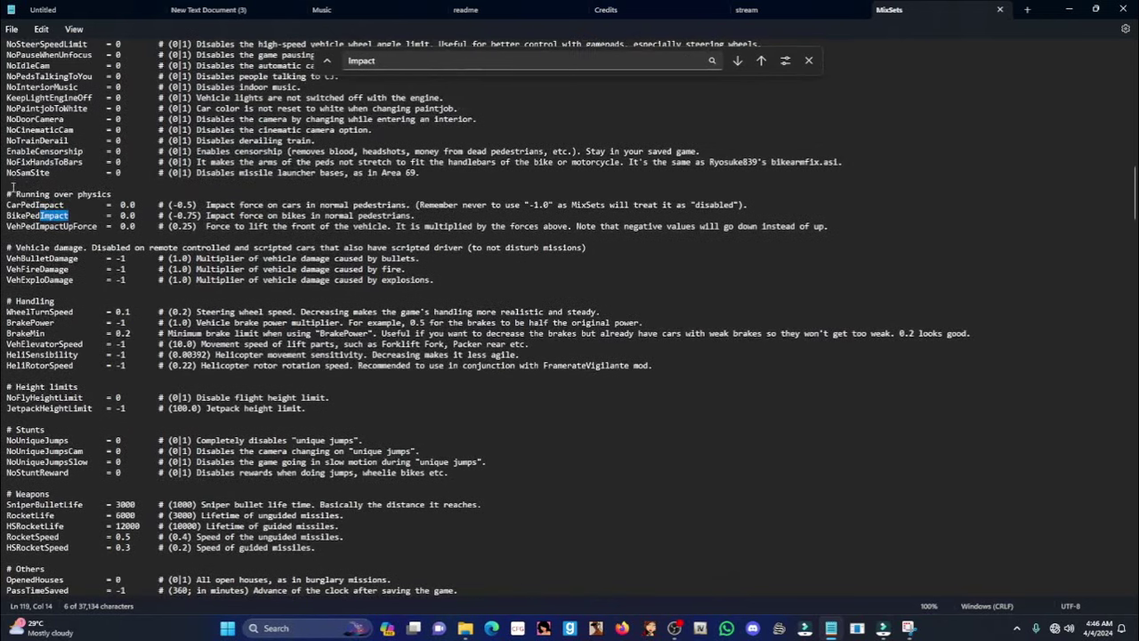
# Highlight the CarPedImpact line and the BikePedImpact line under Running over physics to examine their values and descriptions
pyautogui.click(11, 192)
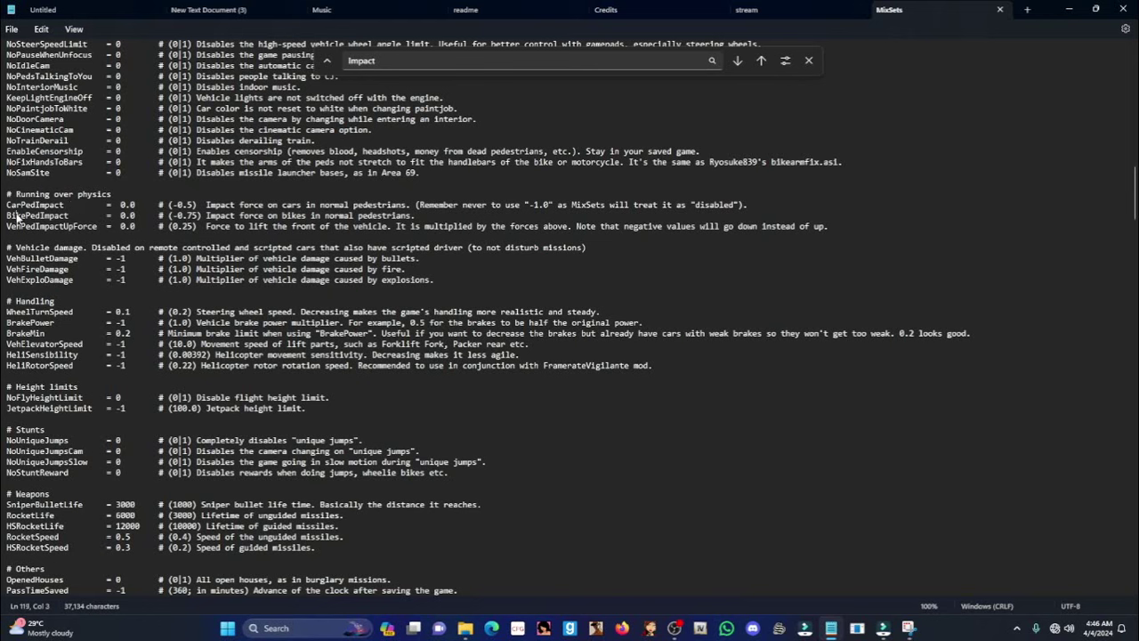
pyautogui.moveTo(7, 205); pyautogui.dragTo(51, 218)
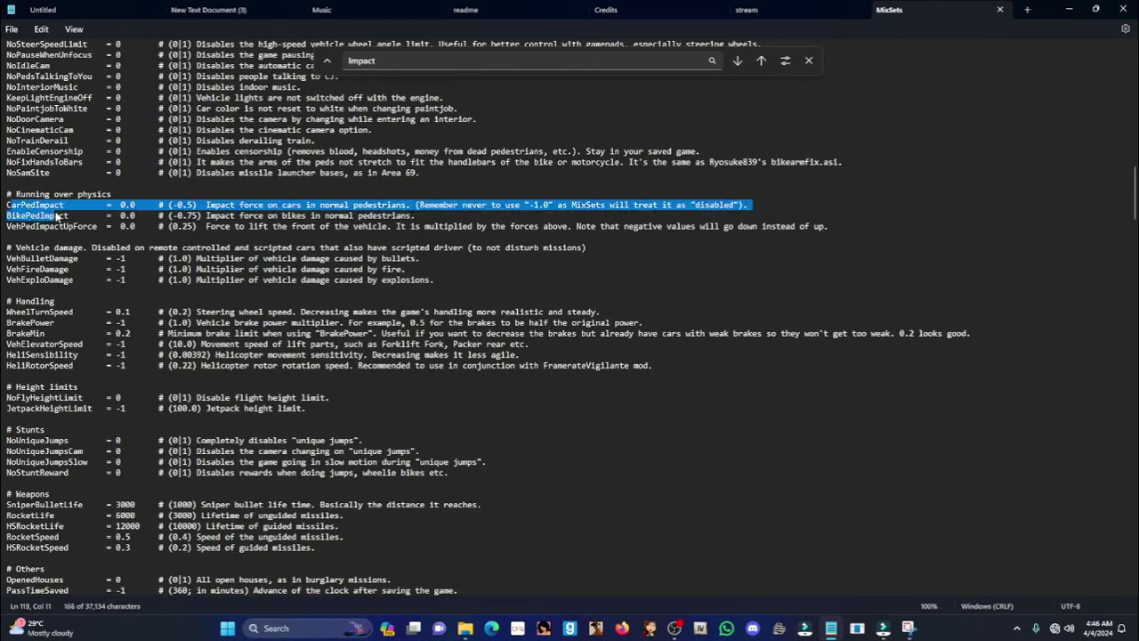
pyautogui.click(122, 205)
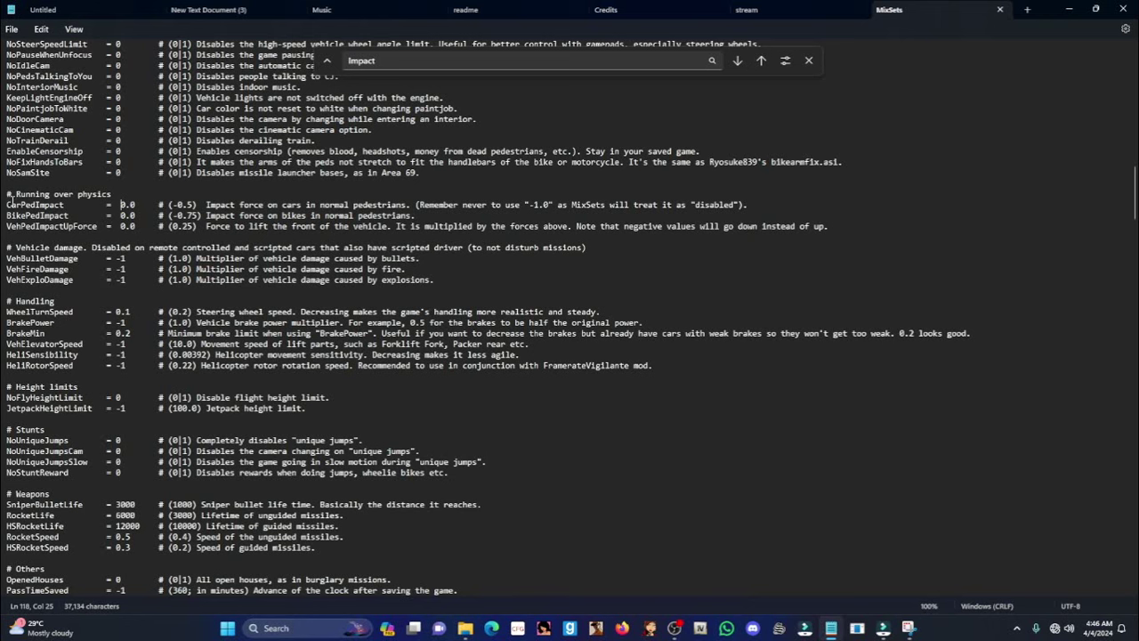
pyautogui.moveTo(8, 205); pyautogui.dragTo(8, 215)
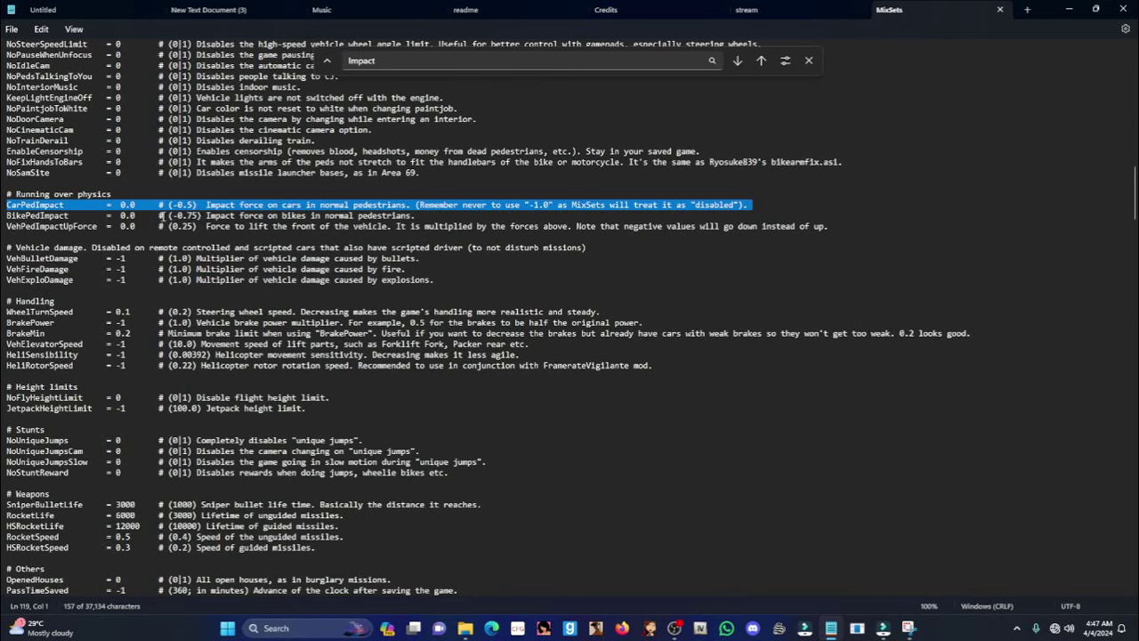
pyautogui.click(53, 217)
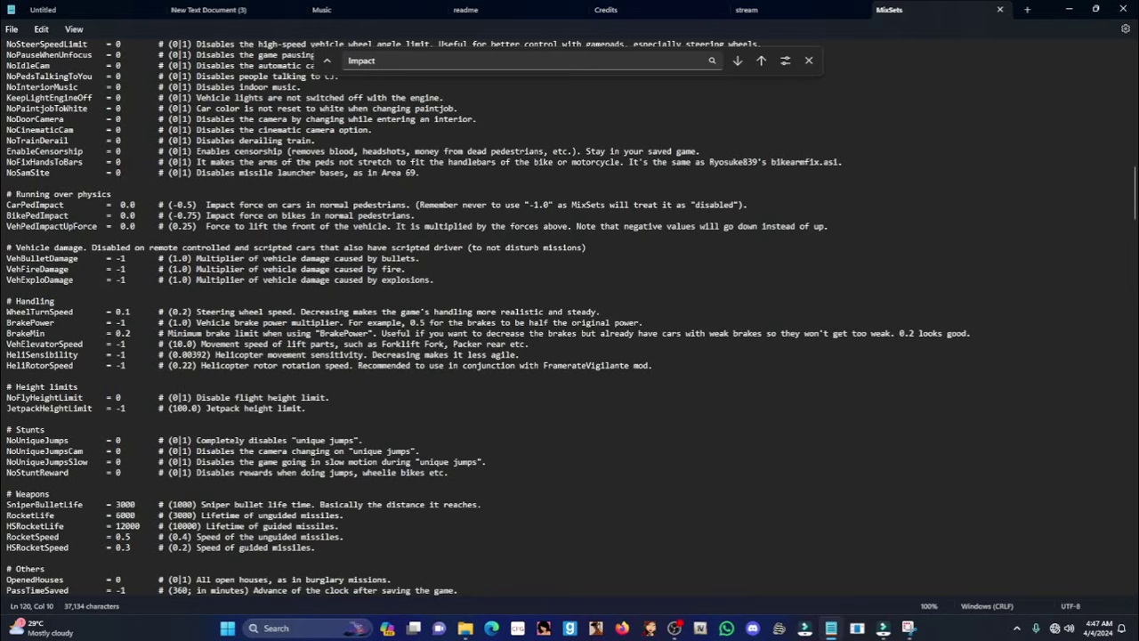
pyautogui.tripleClick(11, 216)
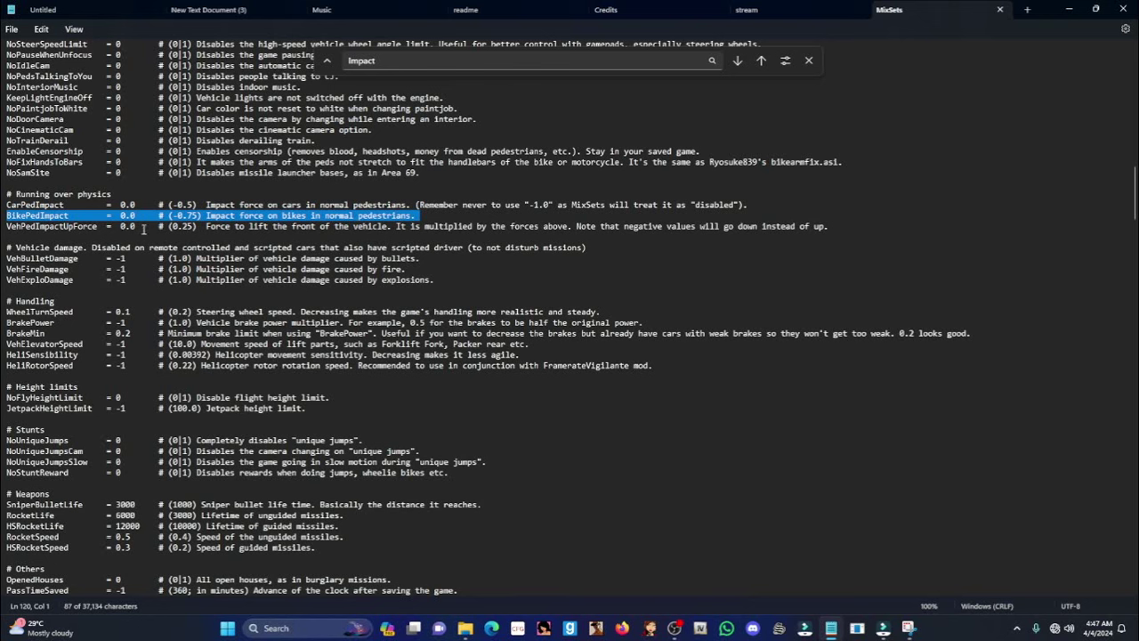